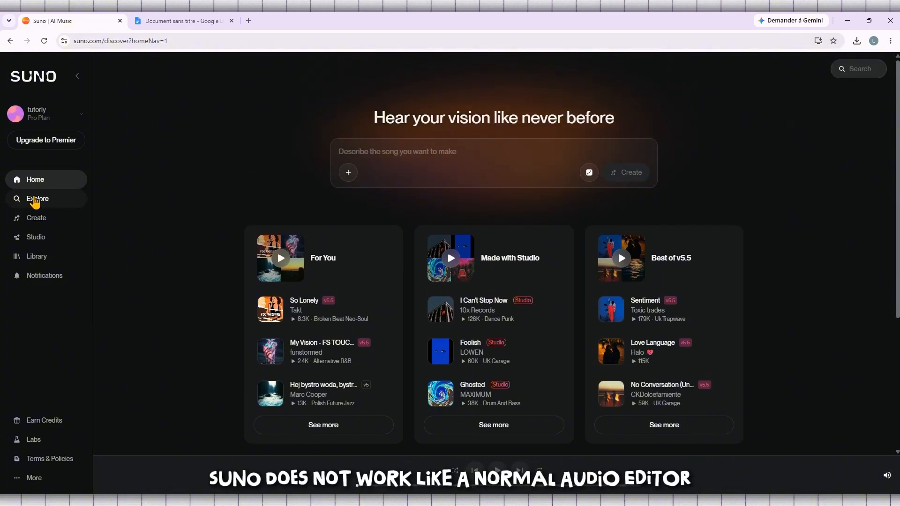
# Open Suno's Explore page and scroll down through its song rows
pyautogui.click(37, 198)
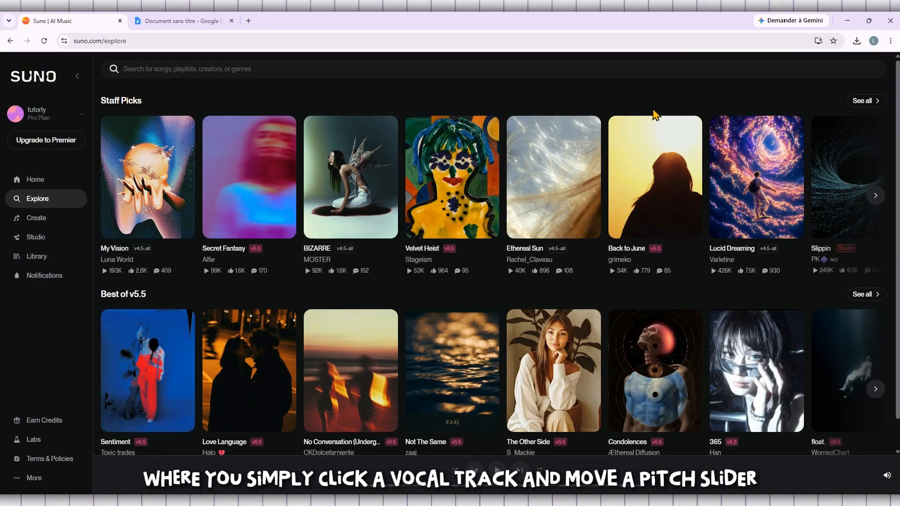
pyautogui.scroll(-1, 653, 114)
pyautogui.scroll(-3, 828, 131)
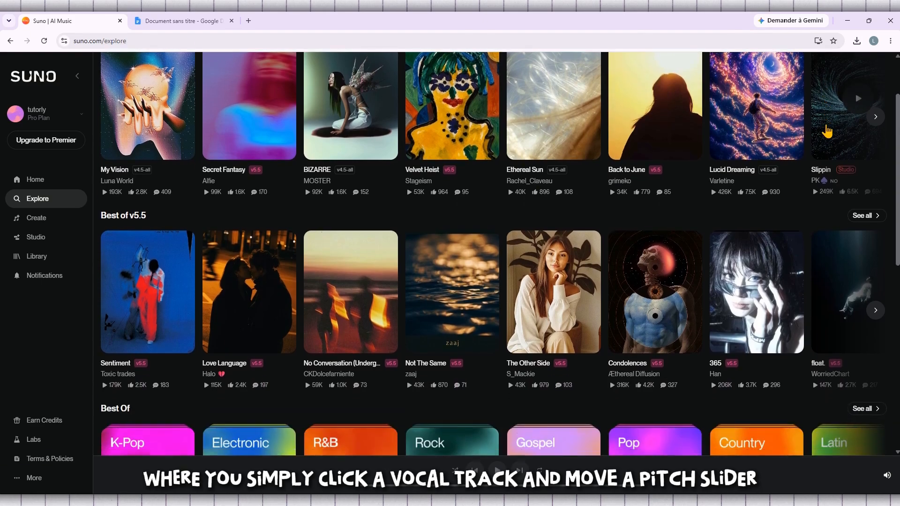
pyautogui.scroll(-3, 828, 131)
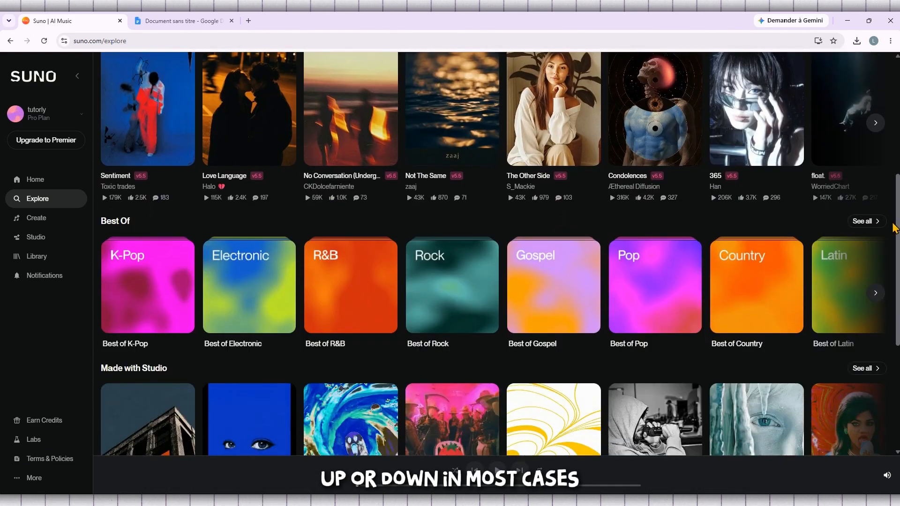
# Page the Best Of row forward, browse further down, then return to Staff Picks
pyautogui.click(876, 294)
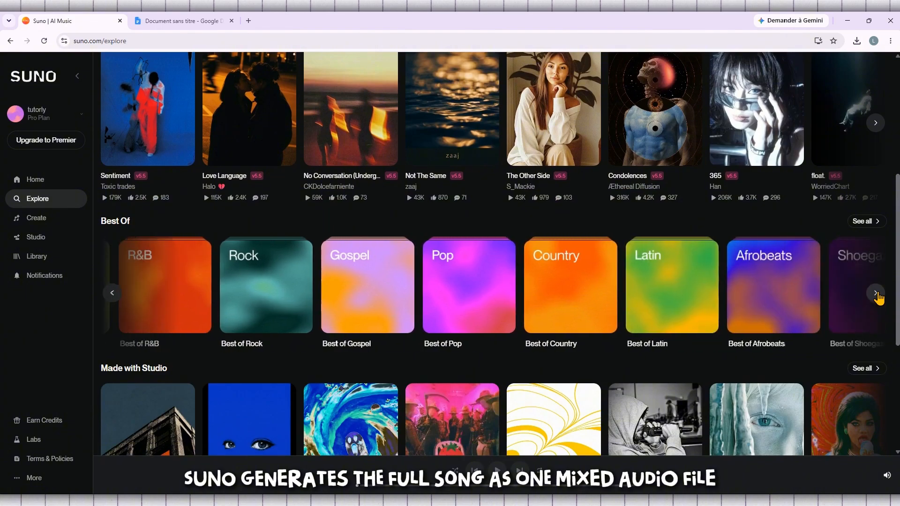
pyautogui.scroll(-3, 732, 305)
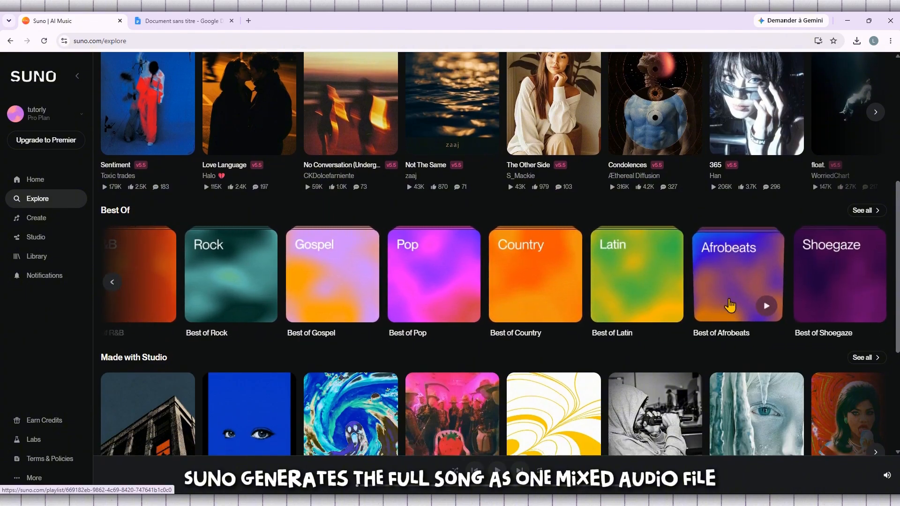
pyautogui.scroll(-2, 729, 305)
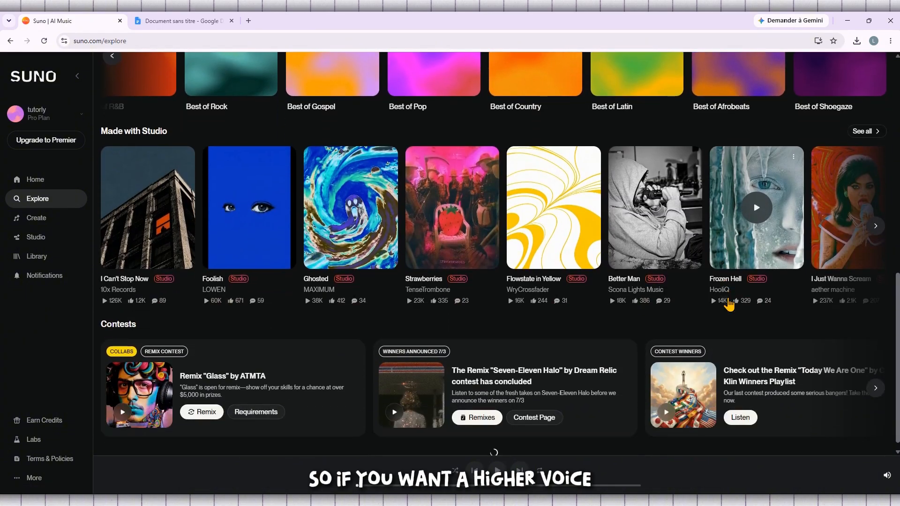
pyautogui.scroll(-1, 729, 303)
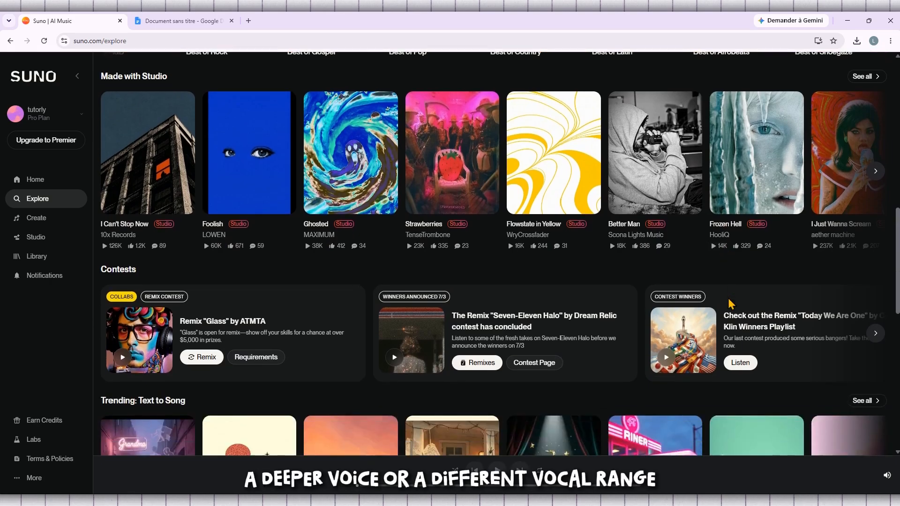
pyautogui.scroll(-2, 730, 304)
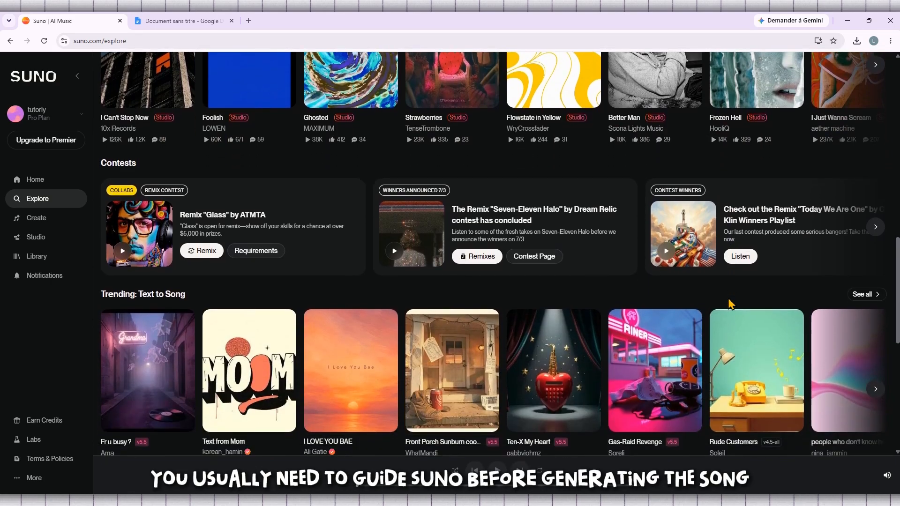
pyautogui.scroll(-2, 729, 304)
pyautogui.scroll(-3, 729, 304)
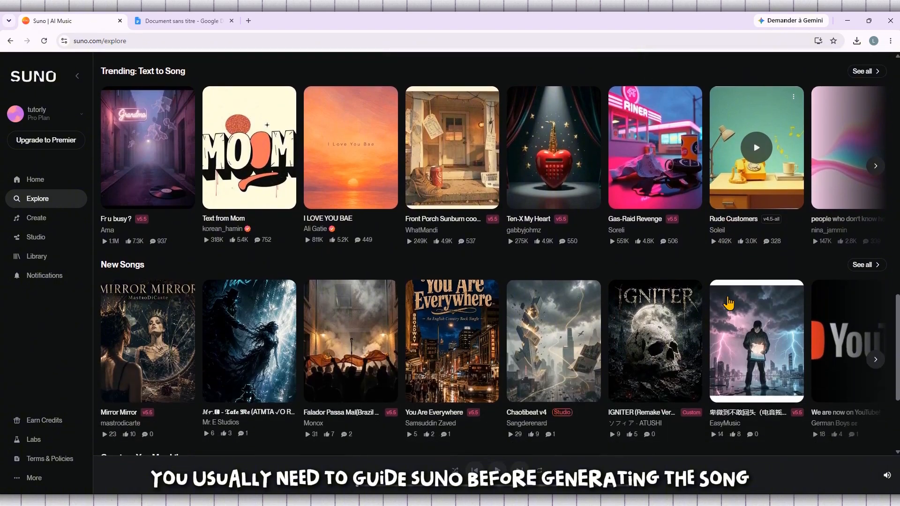
pyautogui.scroll(-2, 729, 303)
pyautogui.scroll(-2, 729, 303)
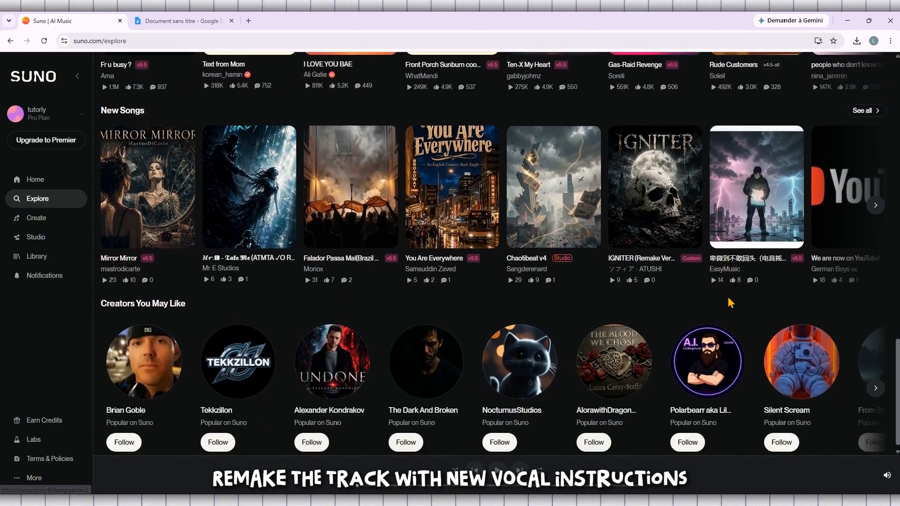
pyautogui.scroll(-3, 730, 303)
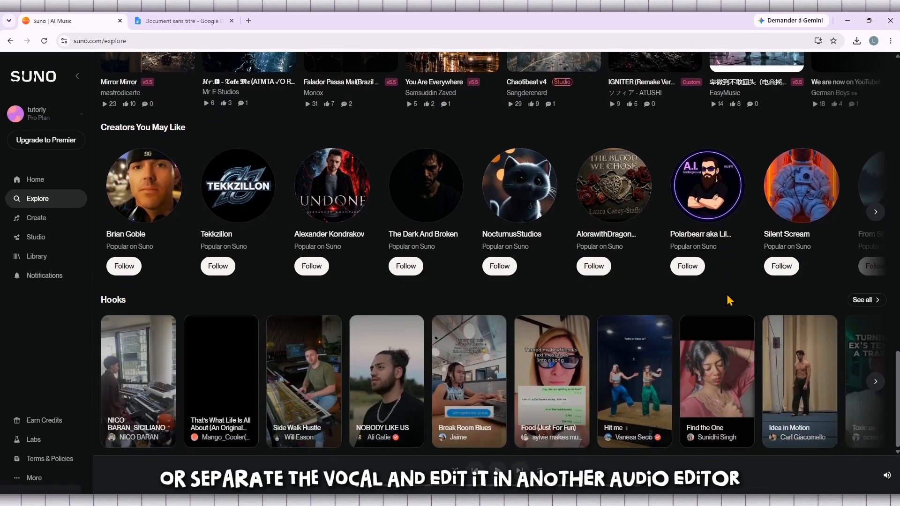
pyautogui.scroll(6, 729, 302)
pyautogui.scroll(15, 729, 300)
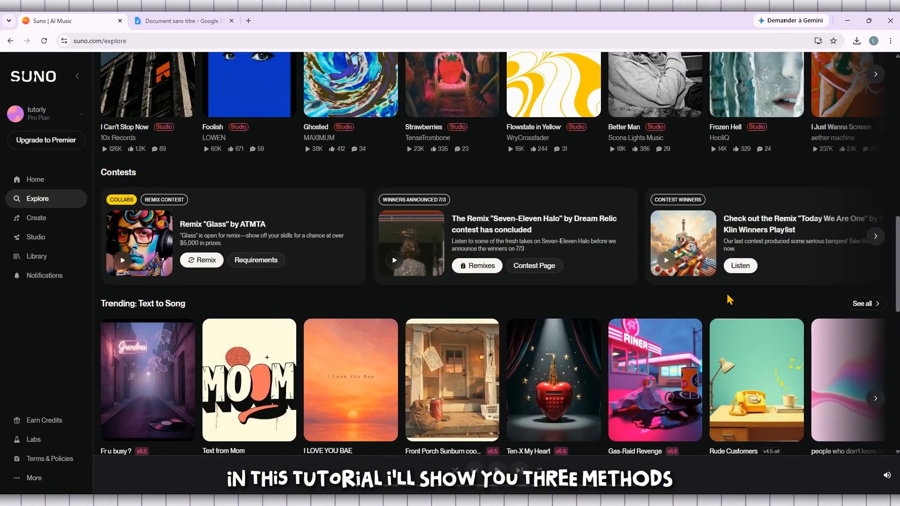
pyautogui.scroll(7, 728, 300)
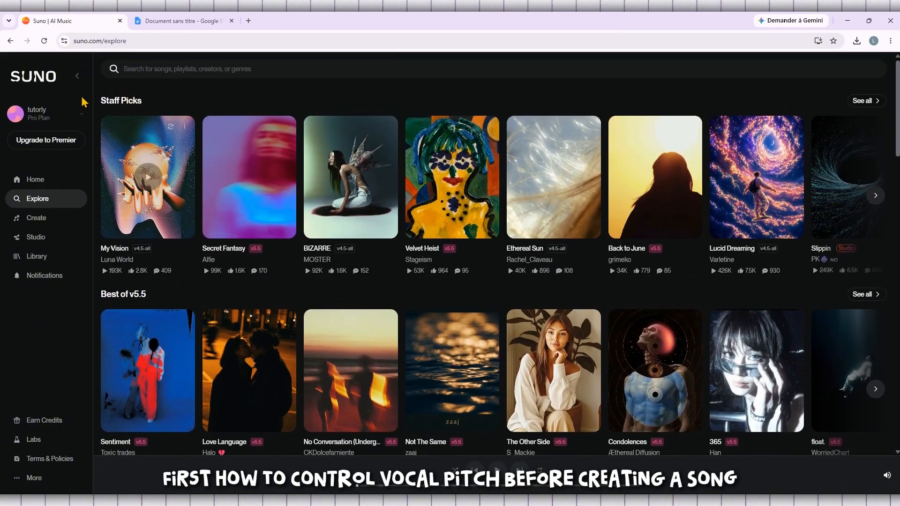
# Return to the Home page and select the 'Tutorly' text in the song prompt
pyautogui.click(41, 82)
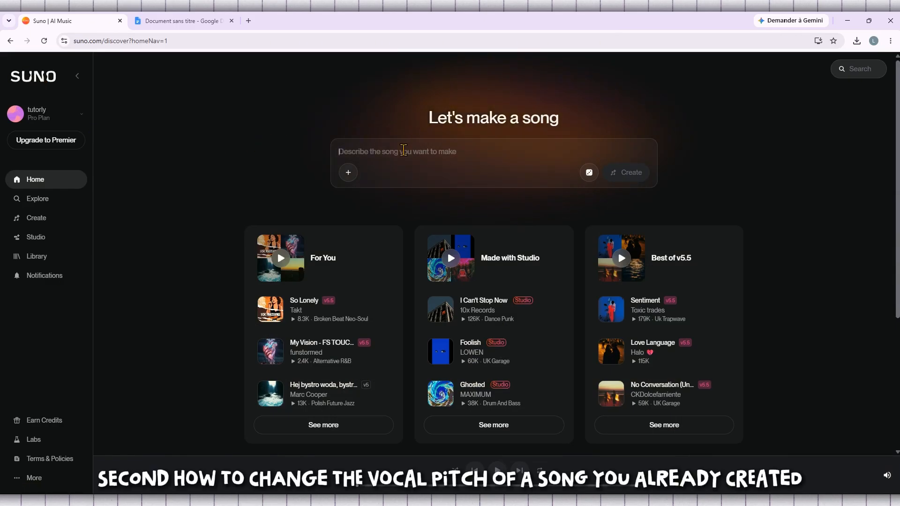
pyautogui.write('Tutorly')
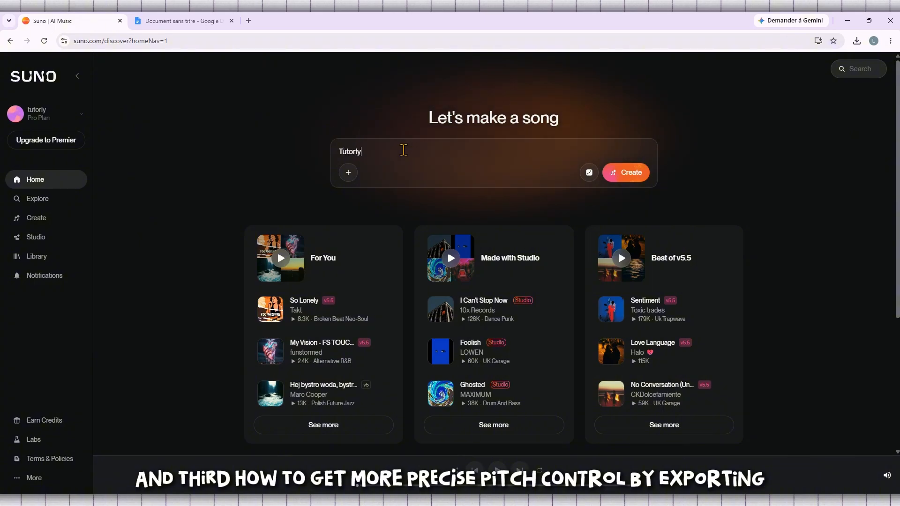
pyautogui.moveTo(388, 149); pyautogui.dragTo(336, 150)
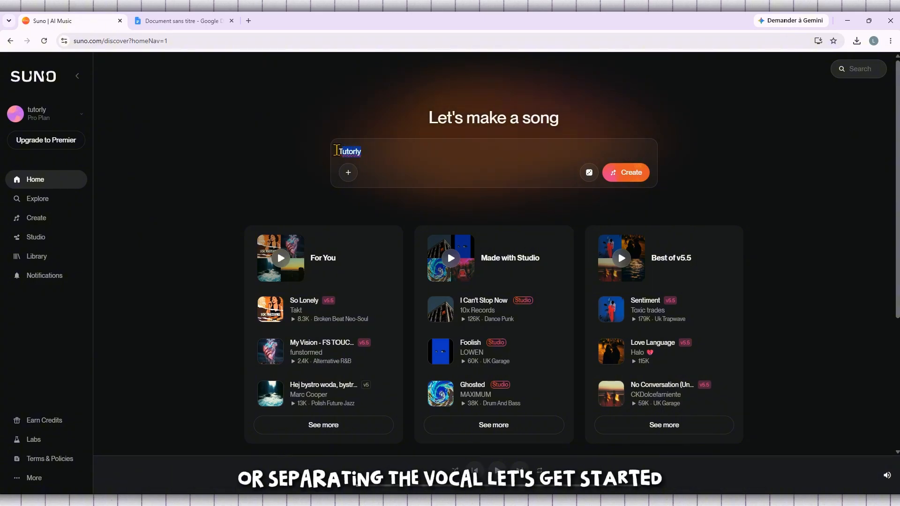
pyautogui.doubleClick(383, 143)
pyautogui.click(224, 111)
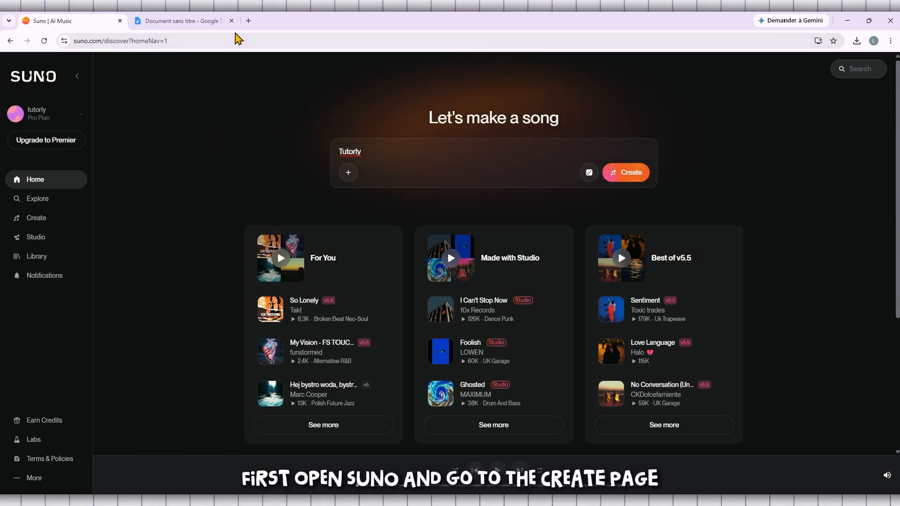
# Select the page address, then go to the Create page
pyautogui.click(197, 40)
pyautogui.click(226, 39)
pyautogui.tripleClick(243, 40)
pyautogui.click(151, 183)
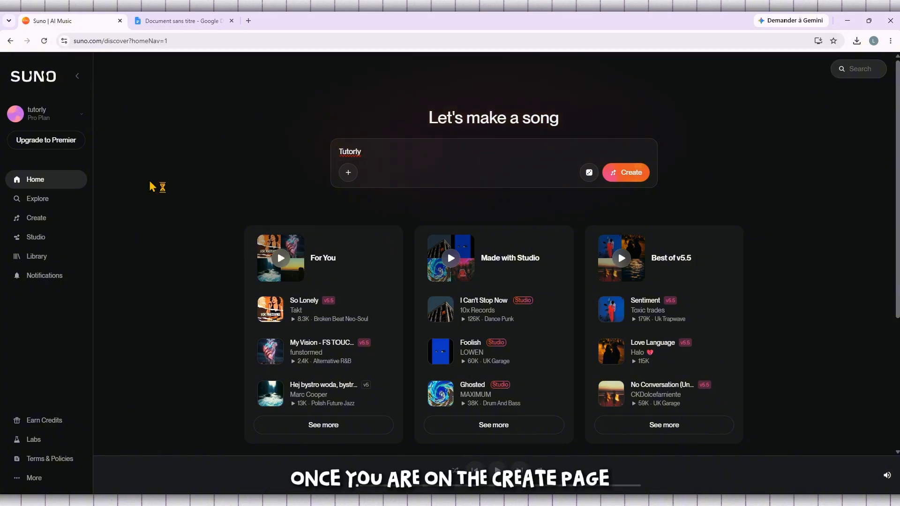
pyautogui.click(46, 219)
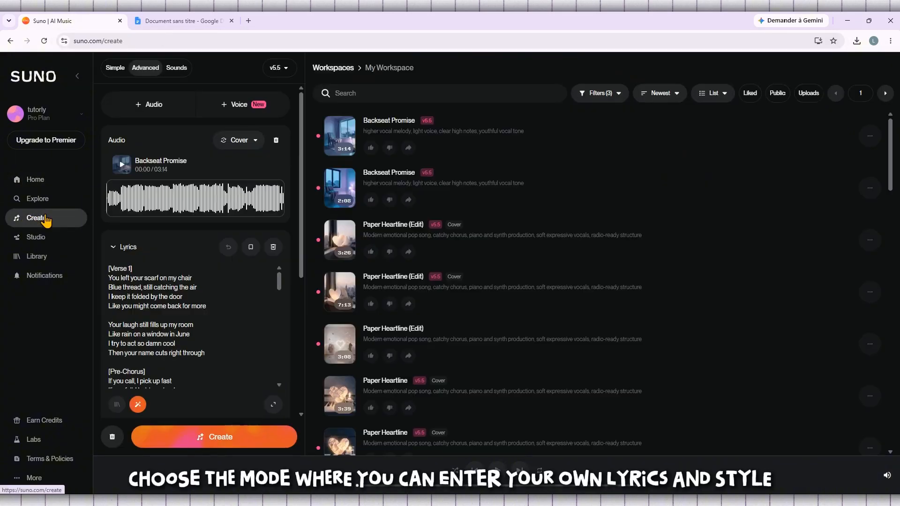
# Remove the Backseat Promise cover audio, clear the old lyrics and style, and return to Advanced mode
pyautogui.click(276, 141)
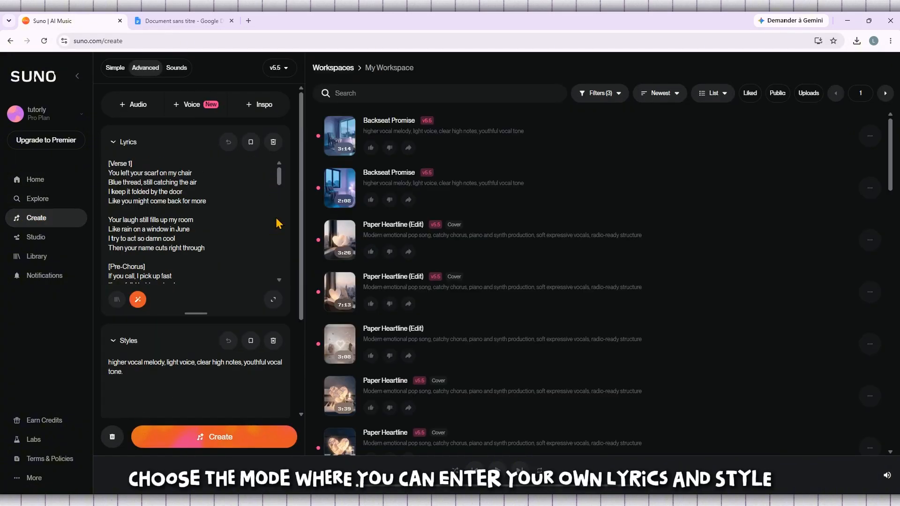
pyautogui.click(273, 141)
pyautogui.click(273, 340)
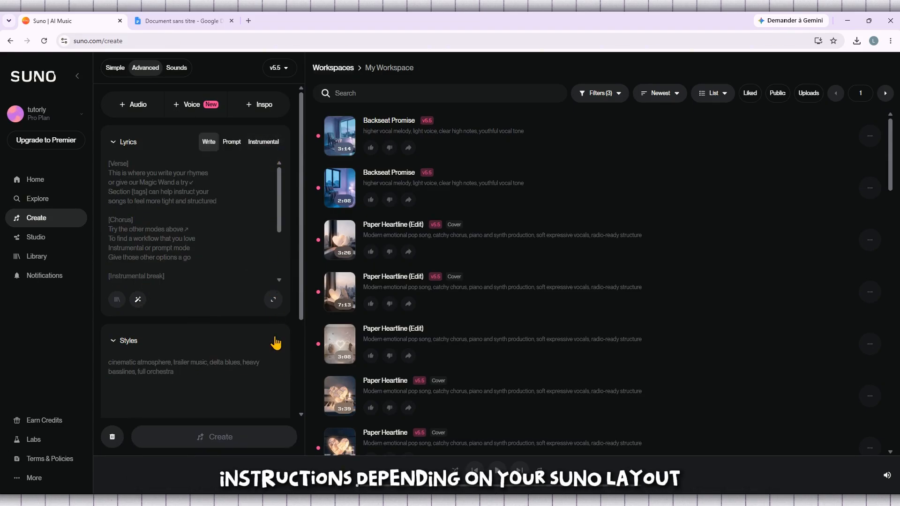
pyautogui.click(116, 69)
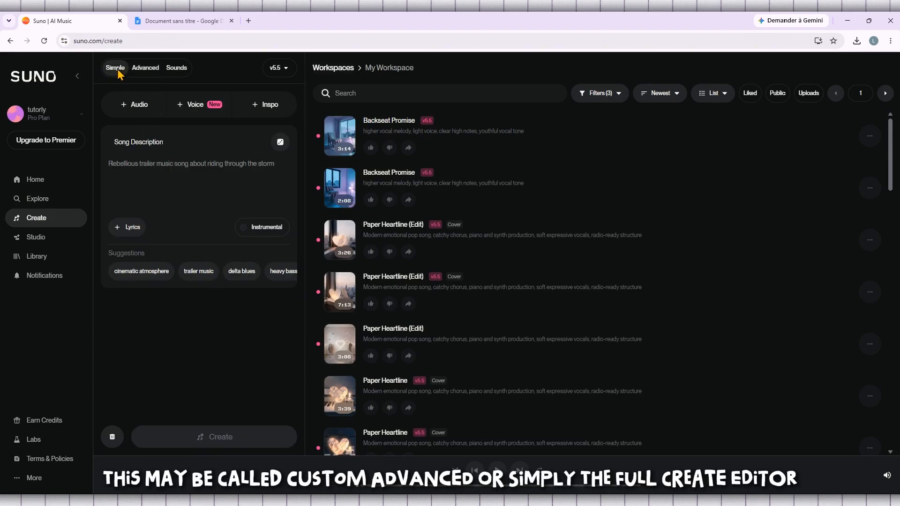
pyautogui.click(143, 69)
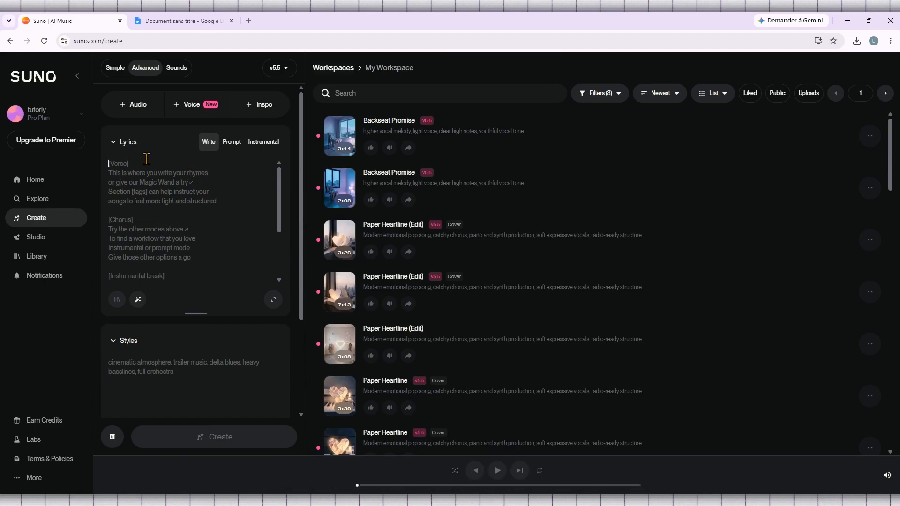
# Paste the new lyrics ending with the 'Stay with me tonight' chorus into the Lyrics box
pyautogui.hotkey('ctrl', 'v')
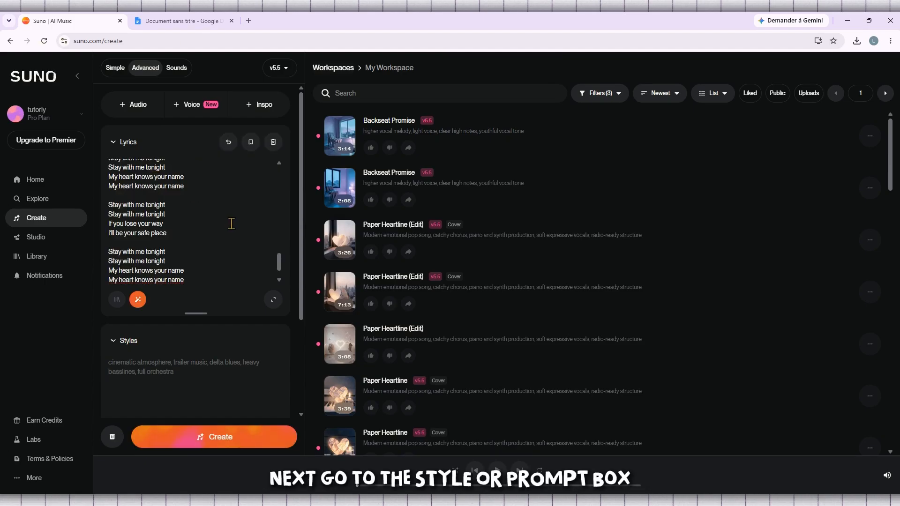
pyautogui.scroll(-1, 232, 224)
pyautogui.scroll(-2, 213, 340)
pyautogui.click(152, 280)
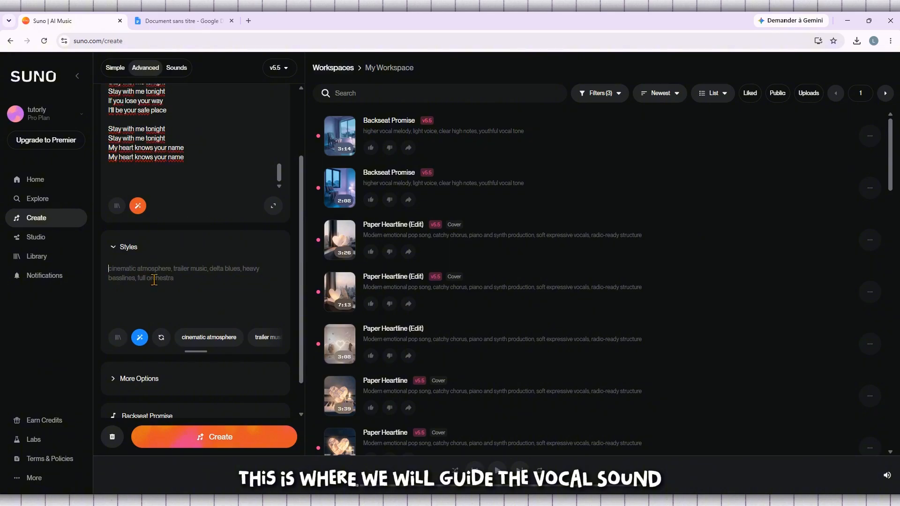
pyautogui.scroll(2, 178, 220)
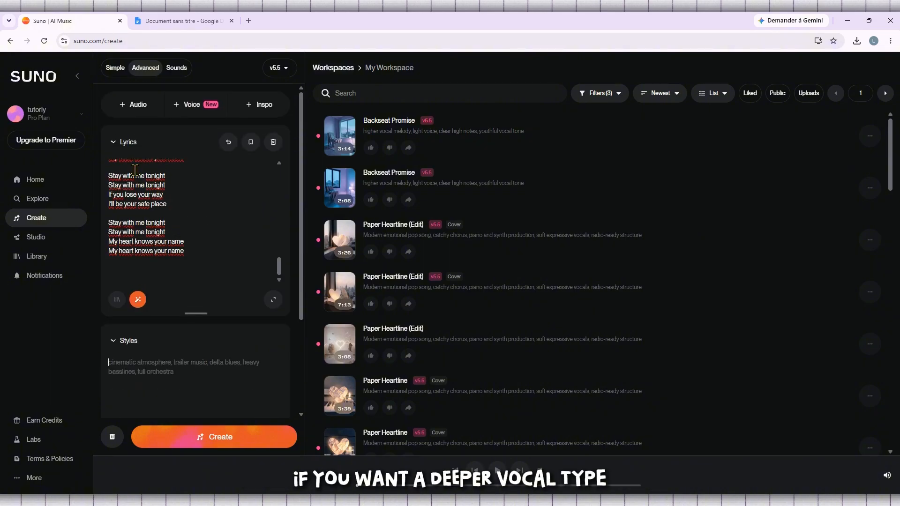
# Enter 'Deep mal vocal' as a rough style, then go to the Google Docs vocal notes
pyautogui.click(115, 150)
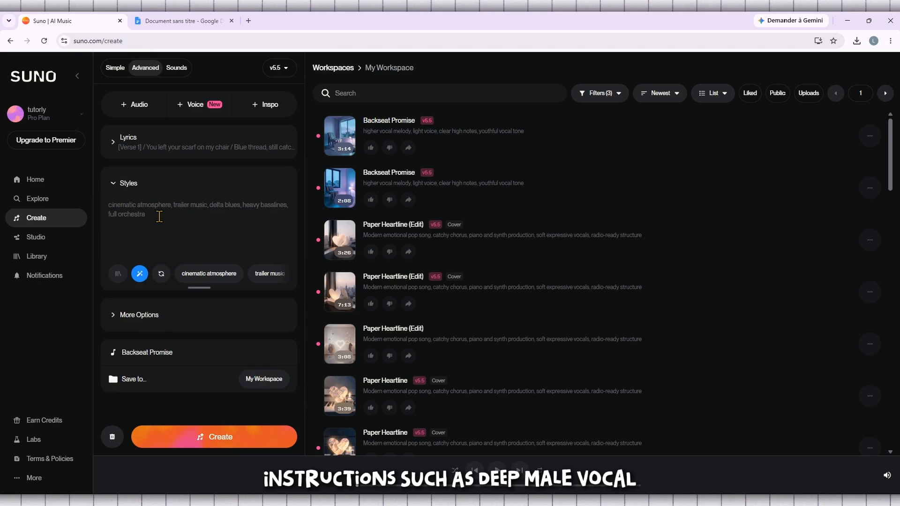
pyautogui.write('Dee')
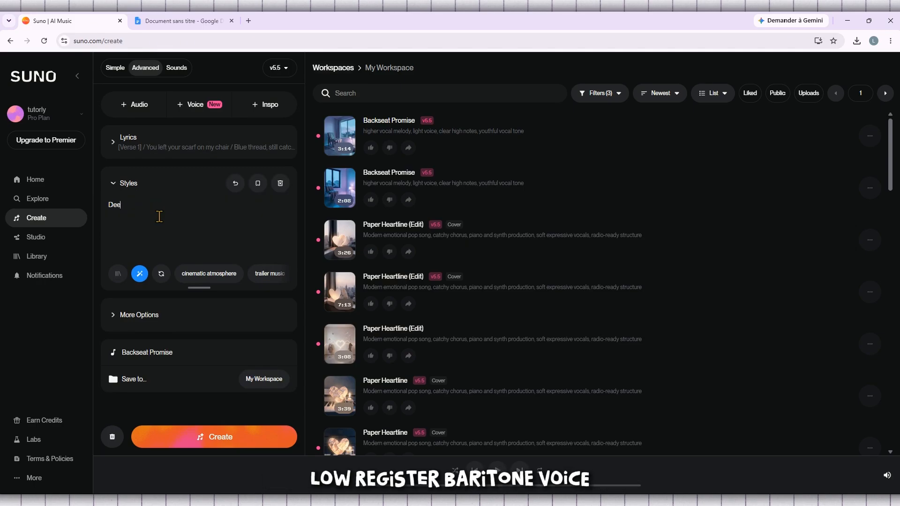
pyautogui.write('p mal voccccccc')
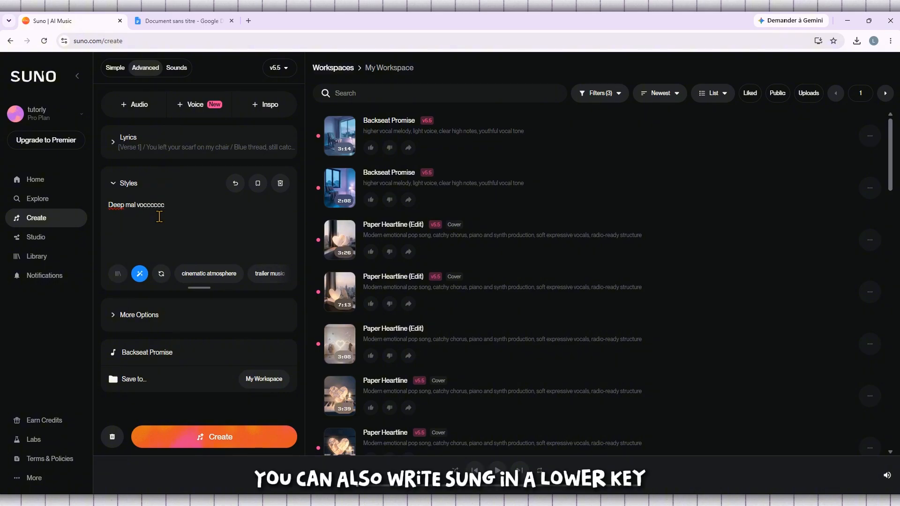
pyautogui.press('BackSpace')
pyautogui.press('BackSpace')
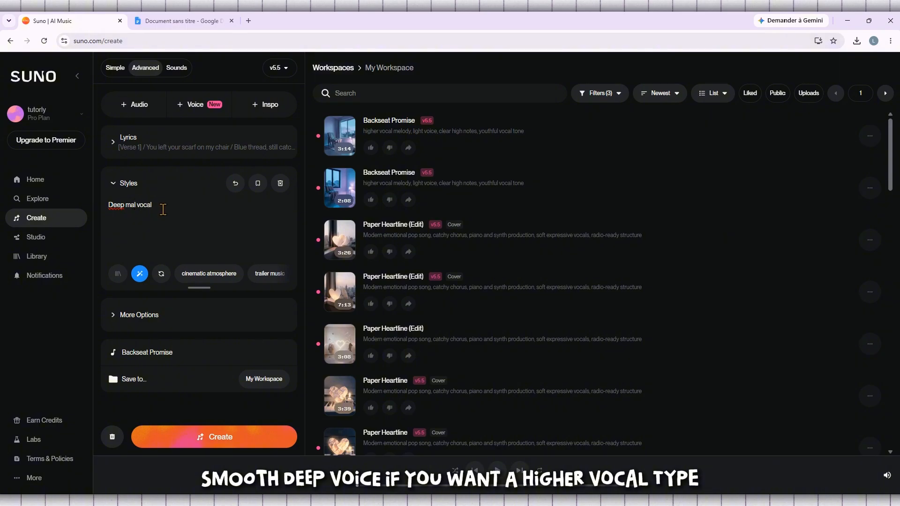
pyautogui.click(177, 21)
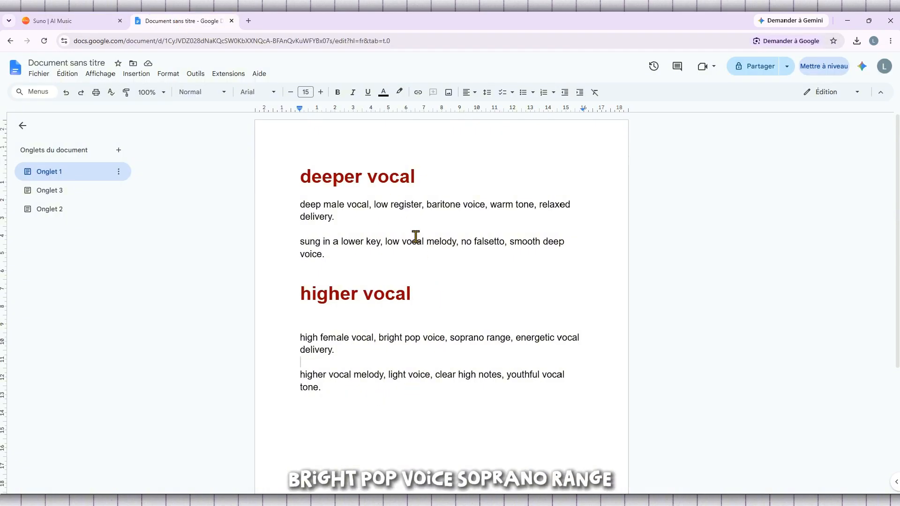
# Copy the deep male vocal paragraph from the 'deeper vocal' section of the notes
pyautogui.moveTo(340, 218); pyautogui.dragTo(301, 203)
pyautogui.rightClick(302, 206)
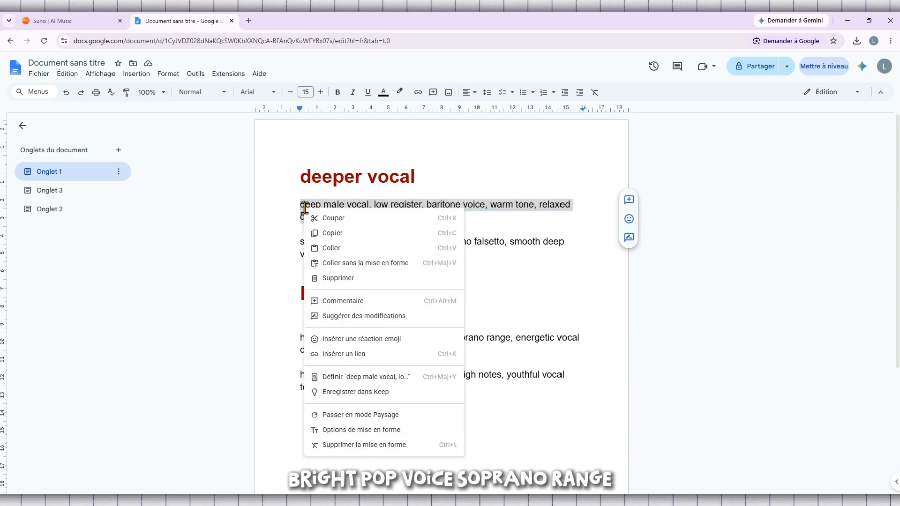
pyautogui.click(347, 233)
pyautogui.click(429, 229)
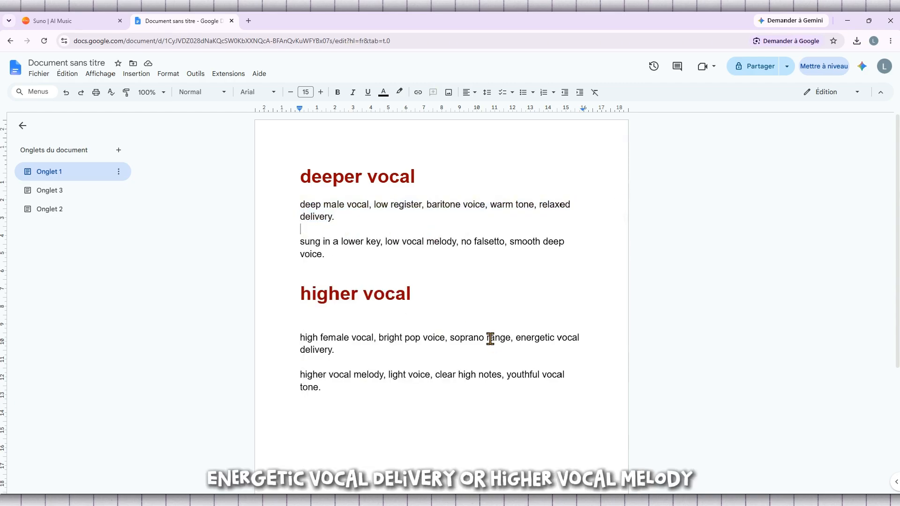
pyautogui.scroll(-1, 490, 339)
pyautogui.scroll(1, 358, 361)
pyautogui.moveTo(345, 388); pyautogui.dragTo(293, 172)
pyautogui.click(295, 173)
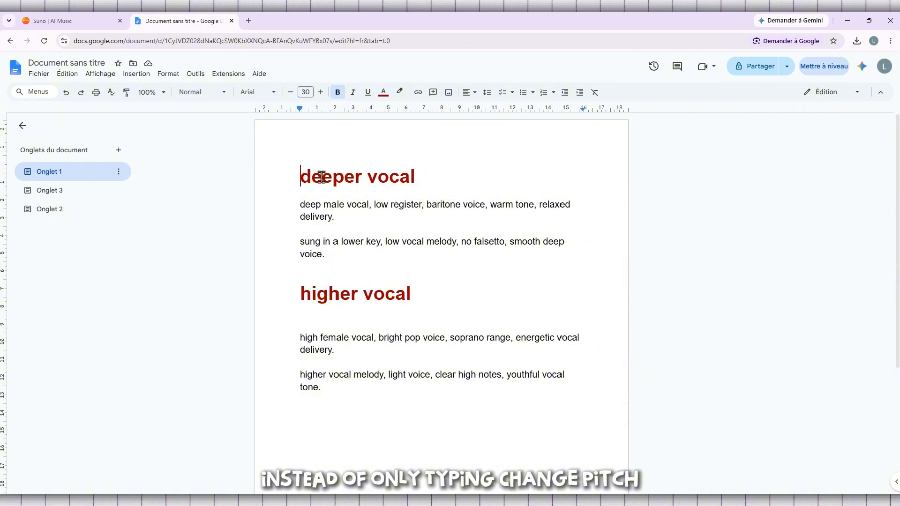
# Reselect and copy the deep male vocal paragraph again, then return to Suno
pyautogui.click(342, 218)
pyautogui.moveTo(342, 218); pyautogui.dragTo(300, 204)
pyautogui.hotkey('ctrl', 'c')
pyautogui.rightClick(310, 209)
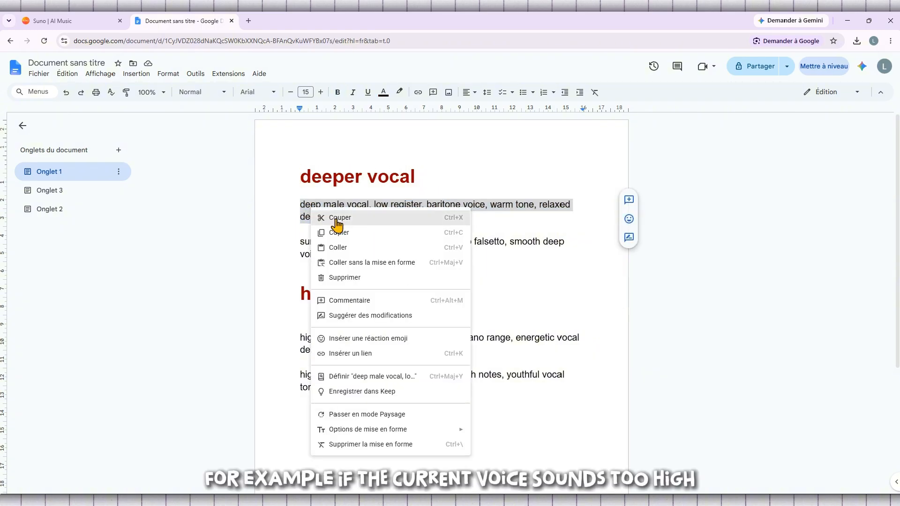
pyautogui.click(347, 233)
pyautogui.click(269, 177)
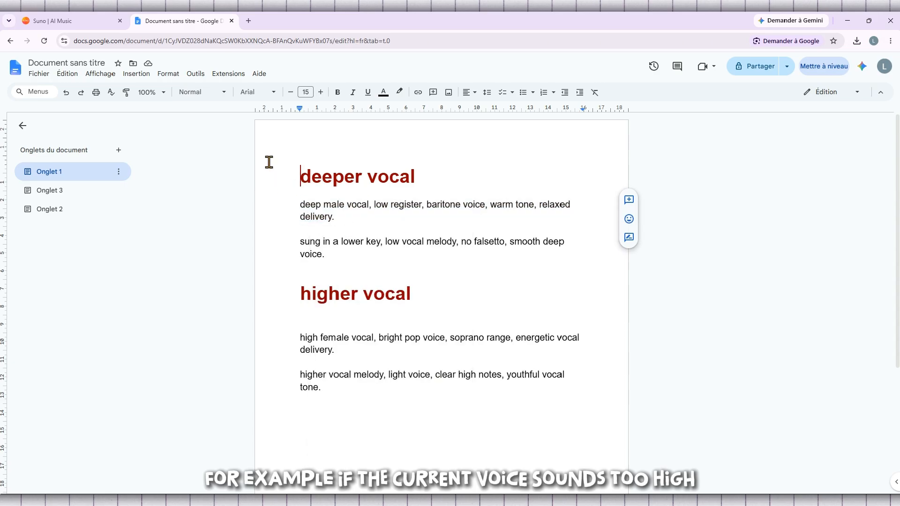
pyautogui.click(84, 18)
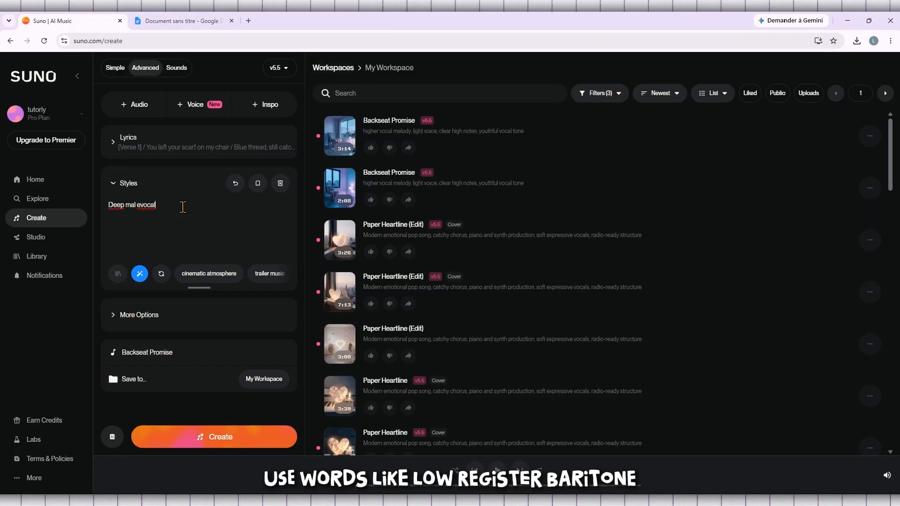
# Paste the deep male baritone description over the rough style text and generate new versions
pyautogui.moveTo(183, 207); pyautogui.dragTo(77, 201)
pyautogui.hotkey('ctrl', 'v')
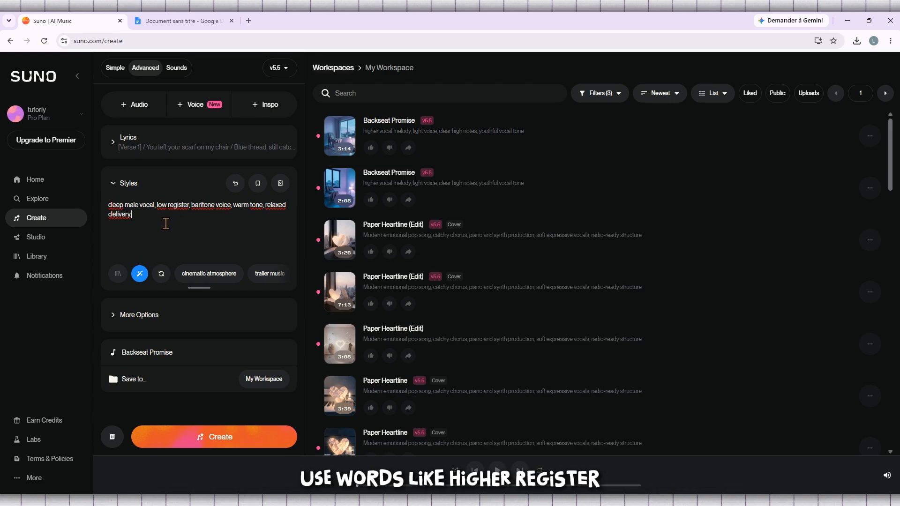
pyautogui.moveTo(138, 212); pyautogui.dragTo(114, 202)
pyautogui.click(149, 207)
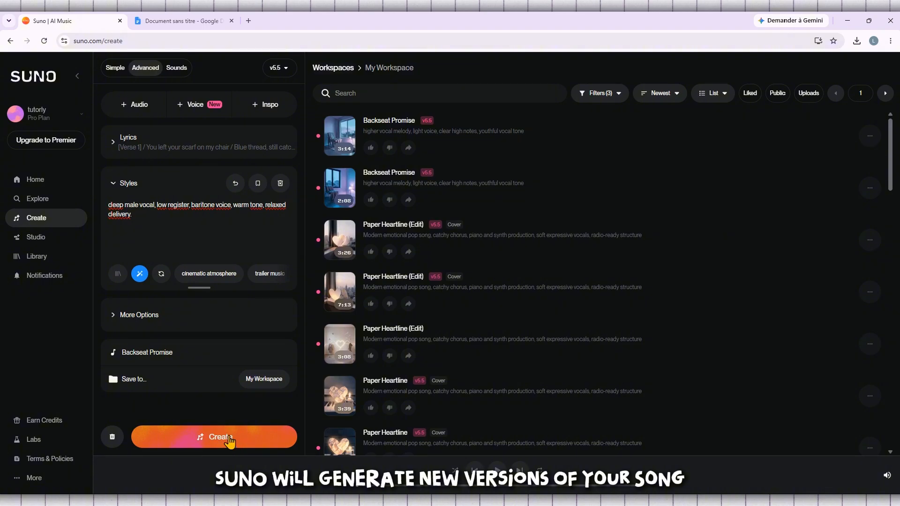
pyautogui.click(273, 430)
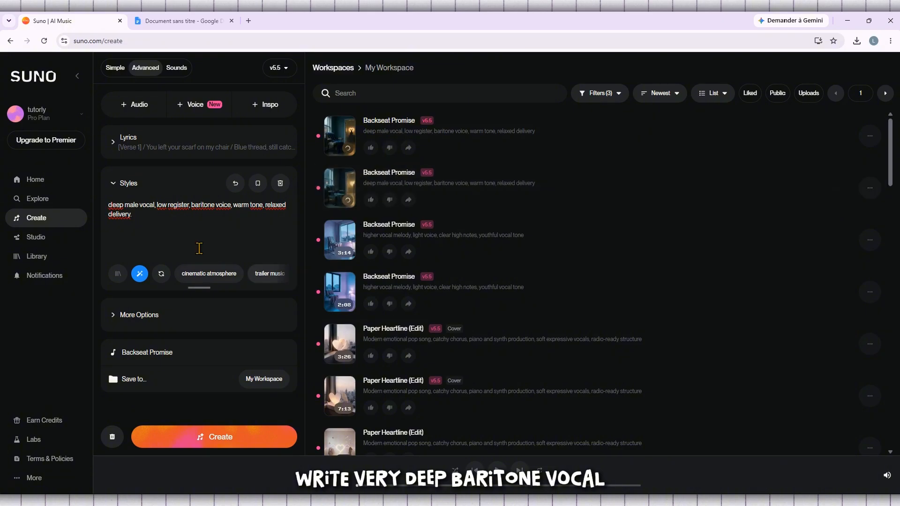
# Select and deselect the Styles description while the two deep-vocal versions generate
pyautogui.moveTo(141, 216); pyautogui.dragTo(106, 208)
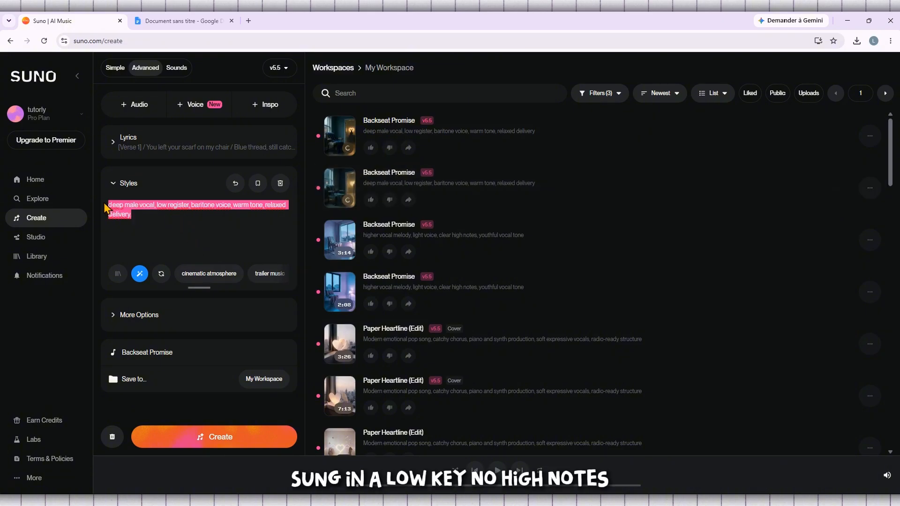
pyautogui.click(152, 211)
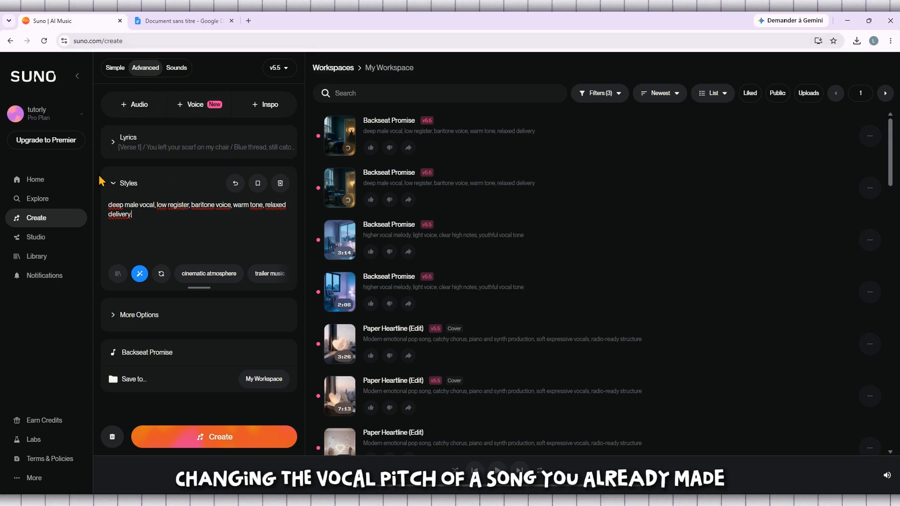
# Reuse the 3:14 Backseat Promise song's prompt from the Library to load its higher vocal style
pyautogui.click(42, 80)
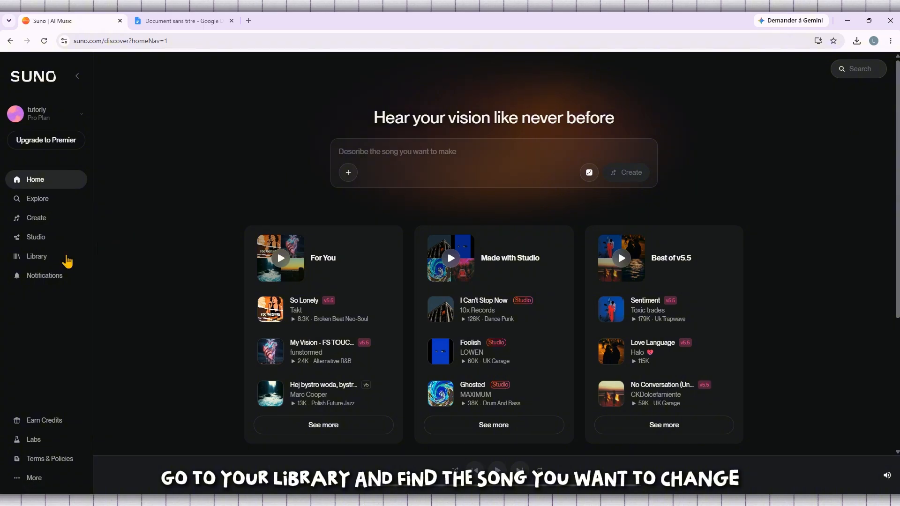
pyautogui.click(38, 258)
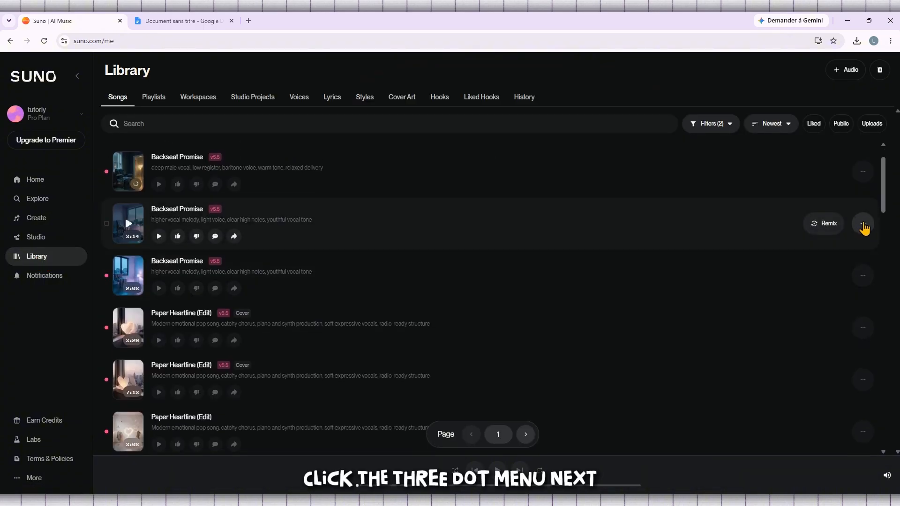
pyautogui.click(863, 224)
pyautogui.moveTo(850, 247)
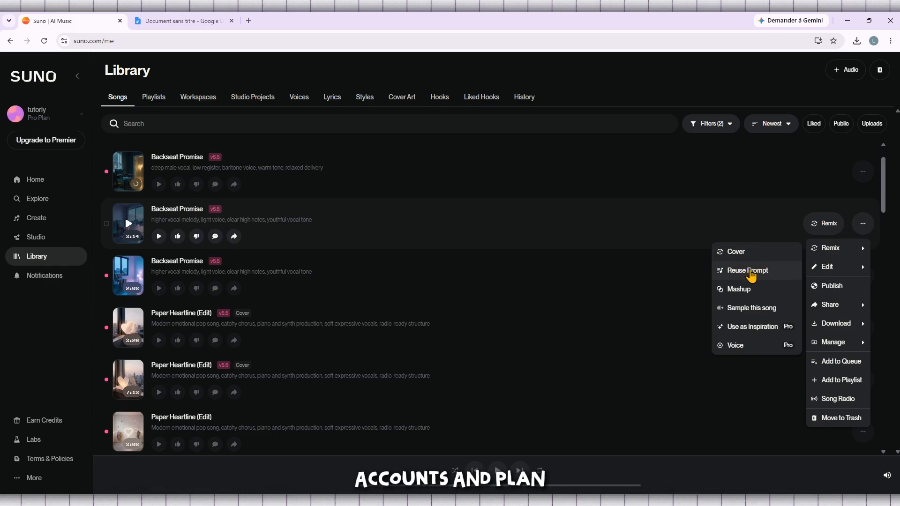
pyautogui.click(751, 271)
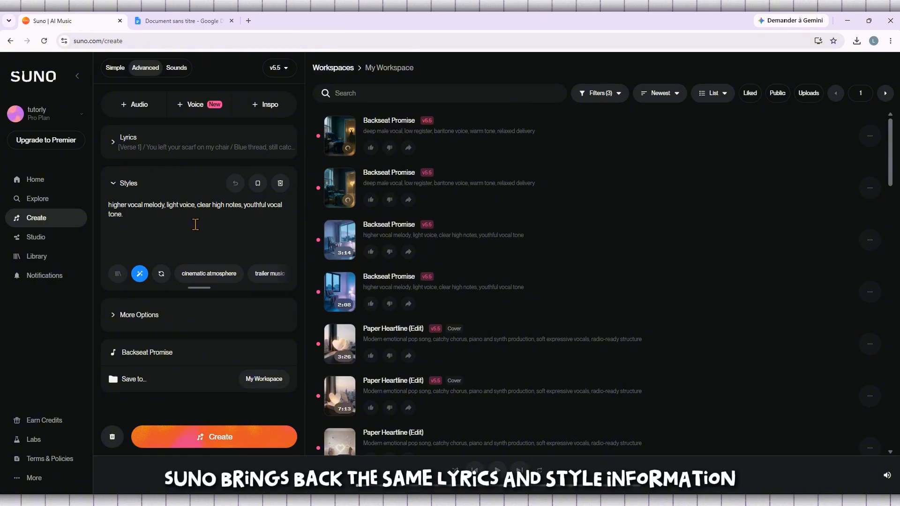
pyautogui.tripleClick(112, 207)
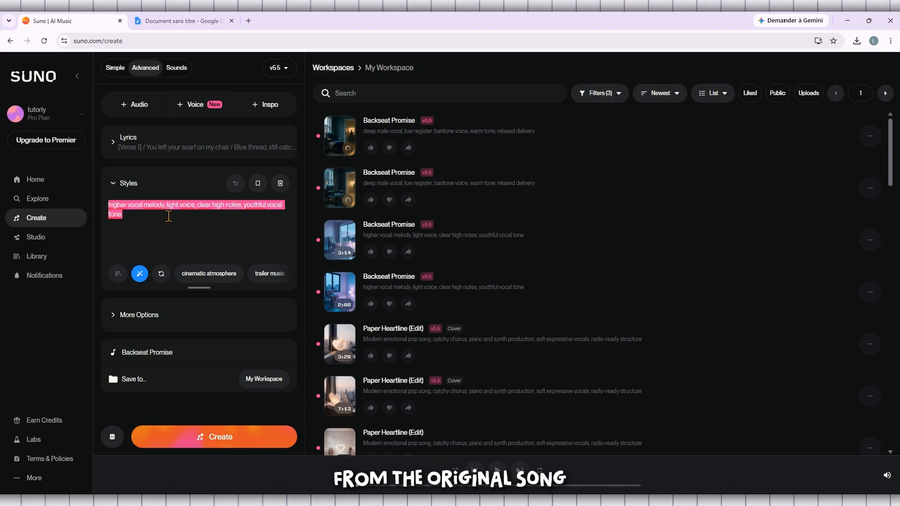
pyautogui.click(221, 221)
pyautogui.press('BackSpace')
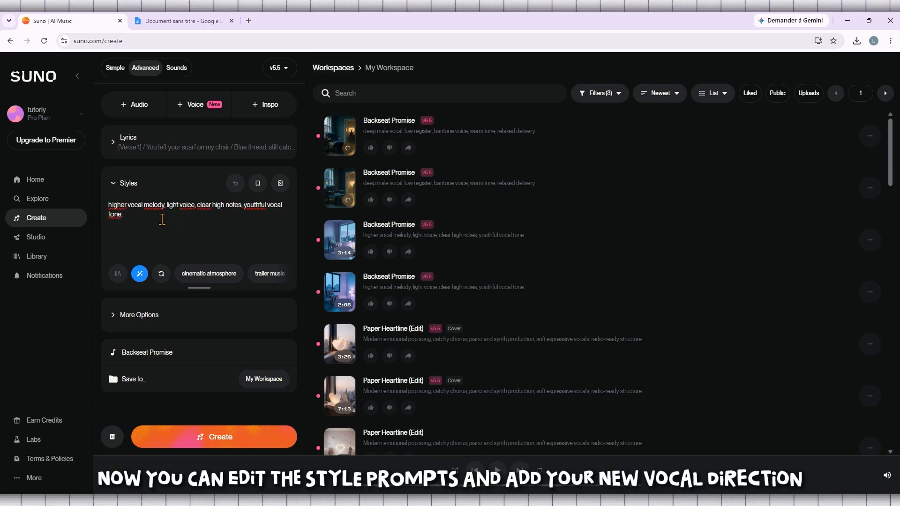
# Open the Onglet 3 tab of the vocal notes and copy the lower vocal prompt
pyautogui.click(184, 20)
pyautogui.click(70, 190)
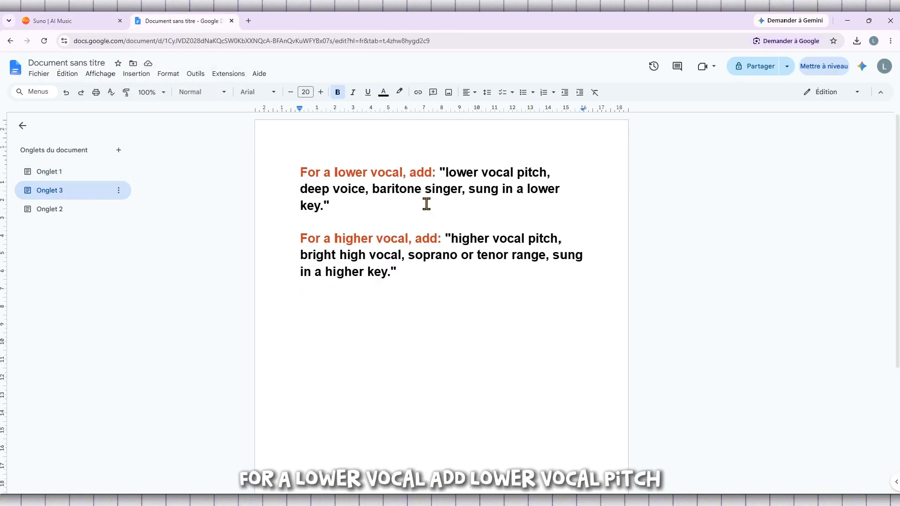
pyautogui.moveTo(446, 173); pyautogui.dragTo(327, 203)
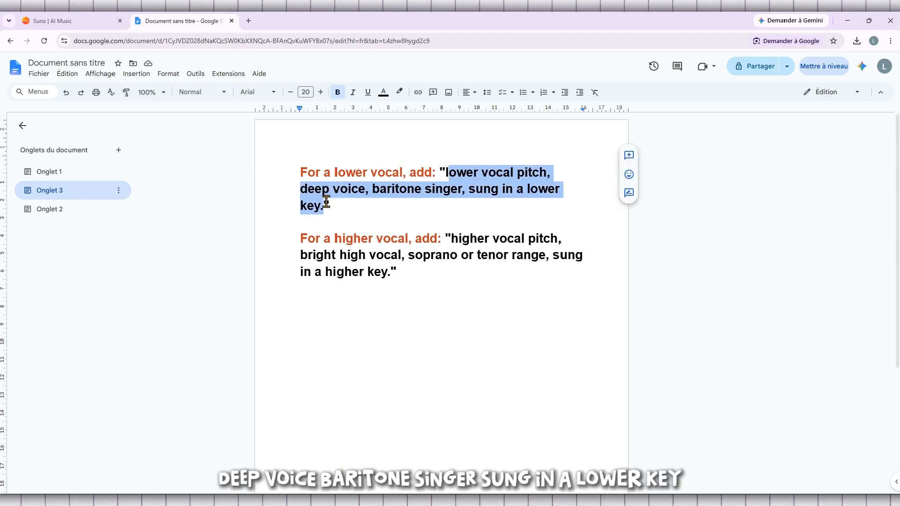
pyautogui.rightClick(324, 205)
pyautogui.click(349, 231)
pyautogui.click(492, 298)
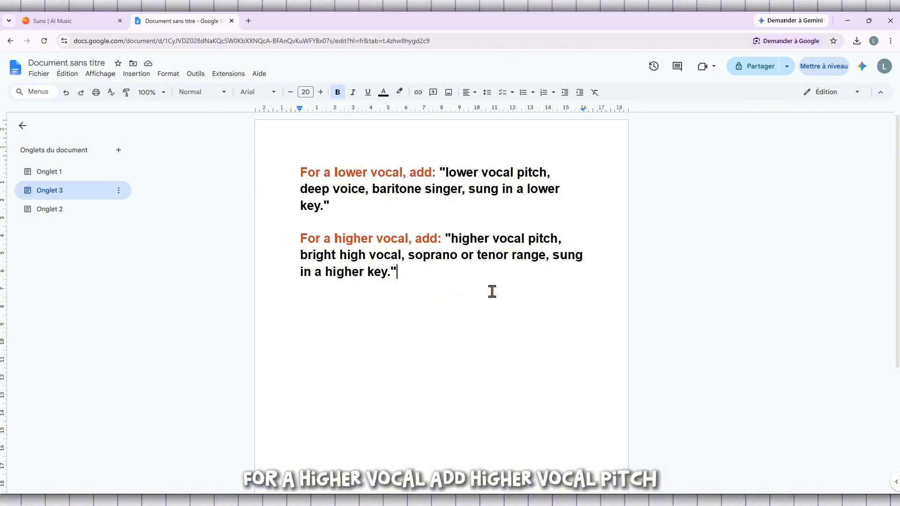
# Correct 'sung' to 'song' in the lower vocal prompt, copy it again, and return to Suno
pyautogui.click(485, 189)
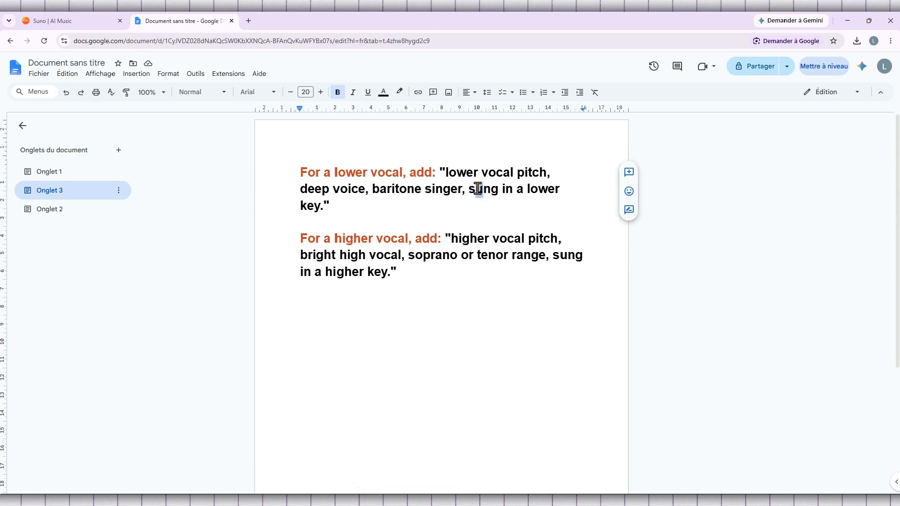
pyautogui.press('BackSpace')
pyautogui.write('o')
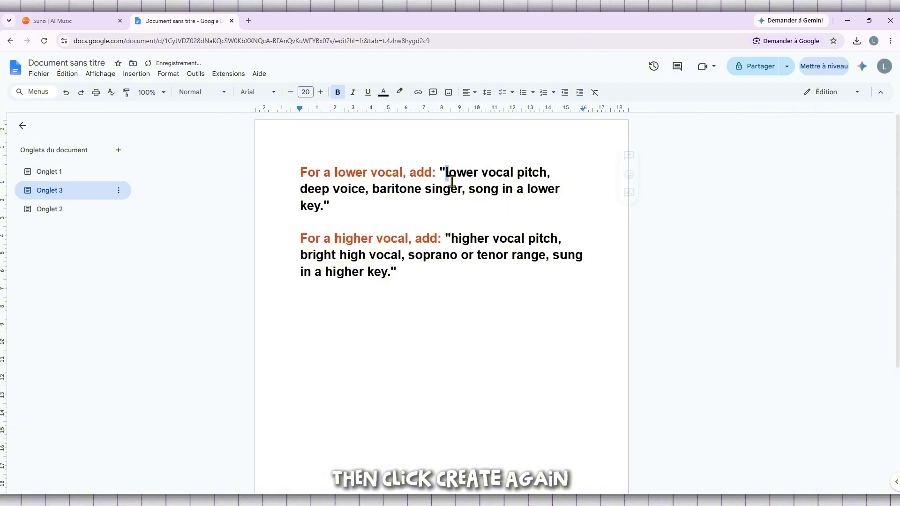
pyautogui.moveTo(445, 174); pyautogui.dragTo(326, 206)
pyautogui.rightClick(304, 209)
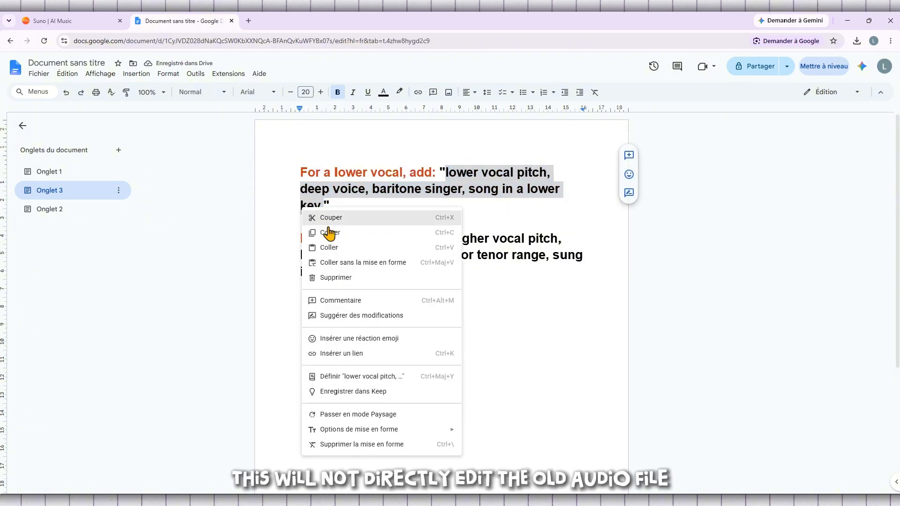
pyautogui.click(327, 233)
pyautogui.click(87, 21)
# Paste the lower vocal prompt over the higher vocal style text, then go to Home
pyautogui.moveTo(177, 221); pyautogui.dragTo(92, 198)
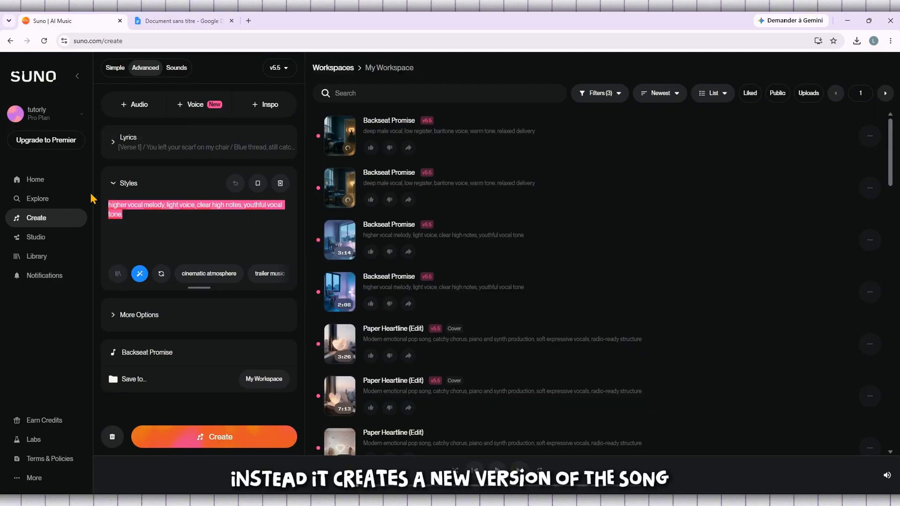
pyautogui.hotkey('ctrl', 'v')
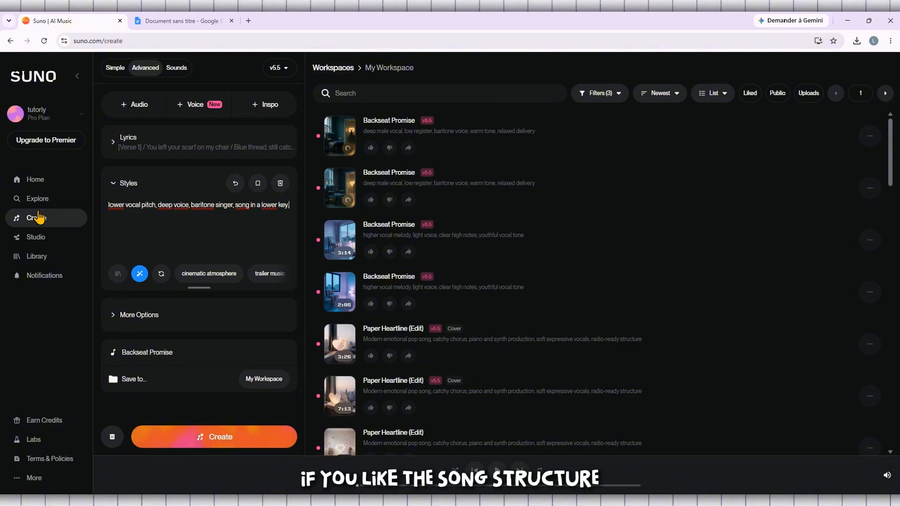
pyautogui.click(41, 186)
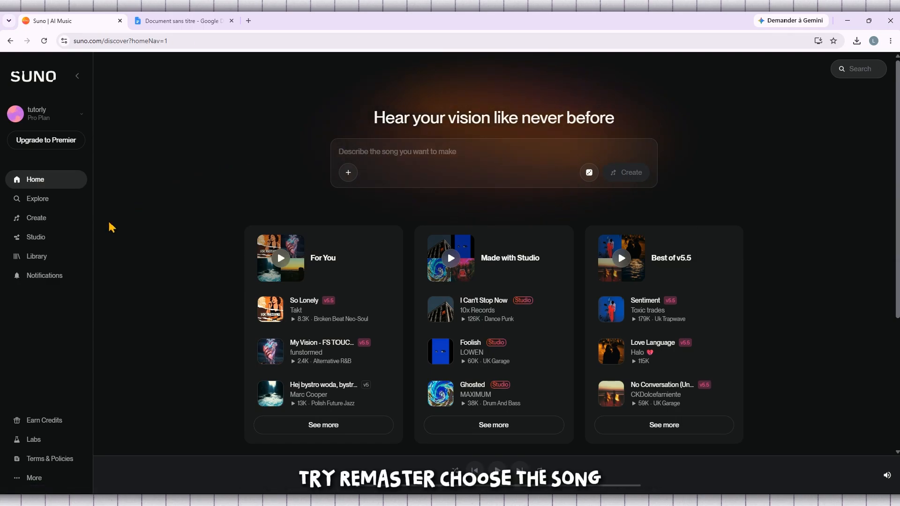
# Open the Remaster dialog for the 2:08 Backseat Promise from the Library
pyautogui.click(35, 260)
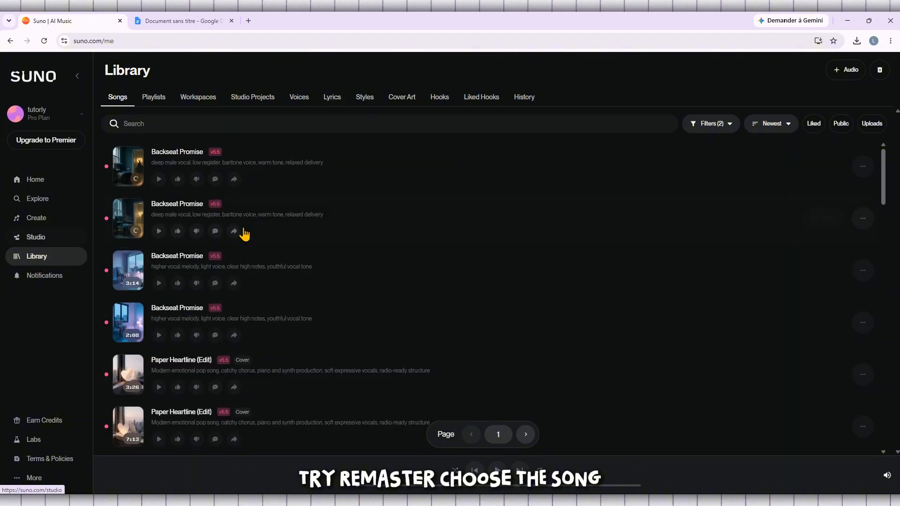
pyautogui.scroll(-2, 459, 251)
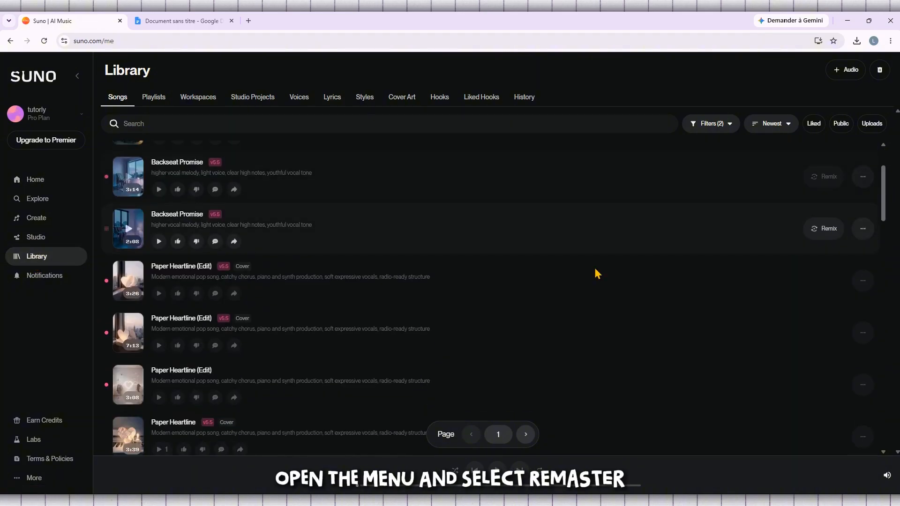
pyautogui.click(863, 230)
pyautogui.moveTo(845, 256)
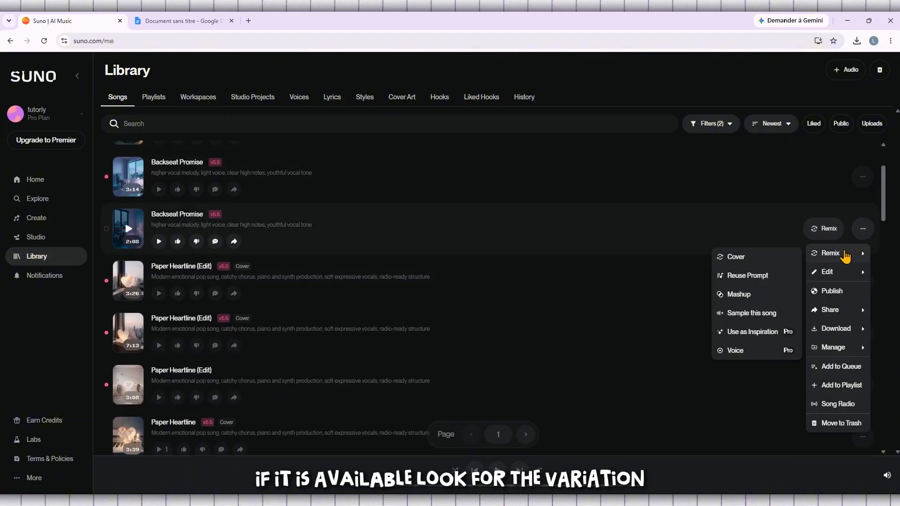
pyautogui.moveTo(843, 271)
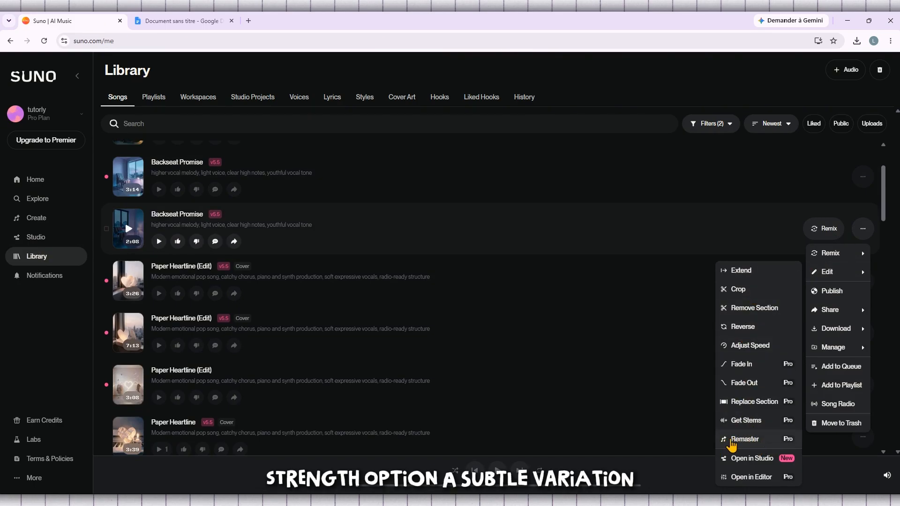
pyautogui.click(767, 441)
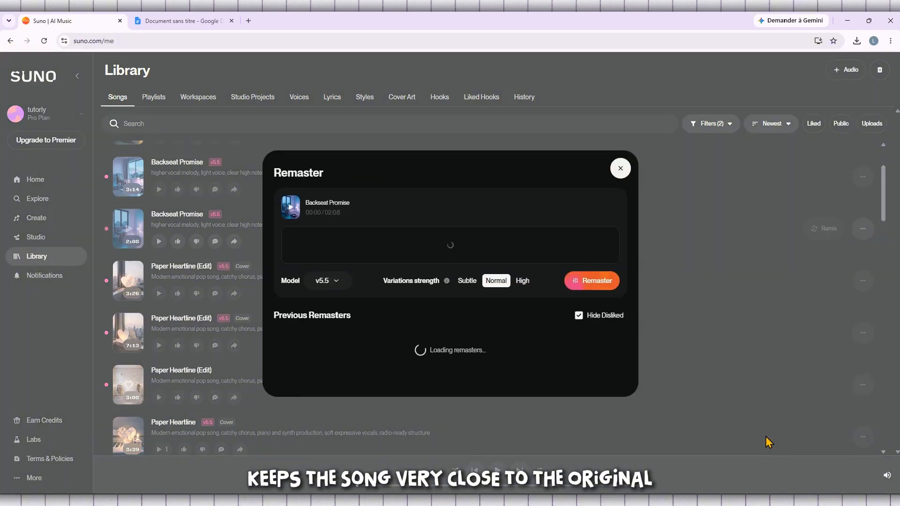
pyautogui.moveTo(450, 319)
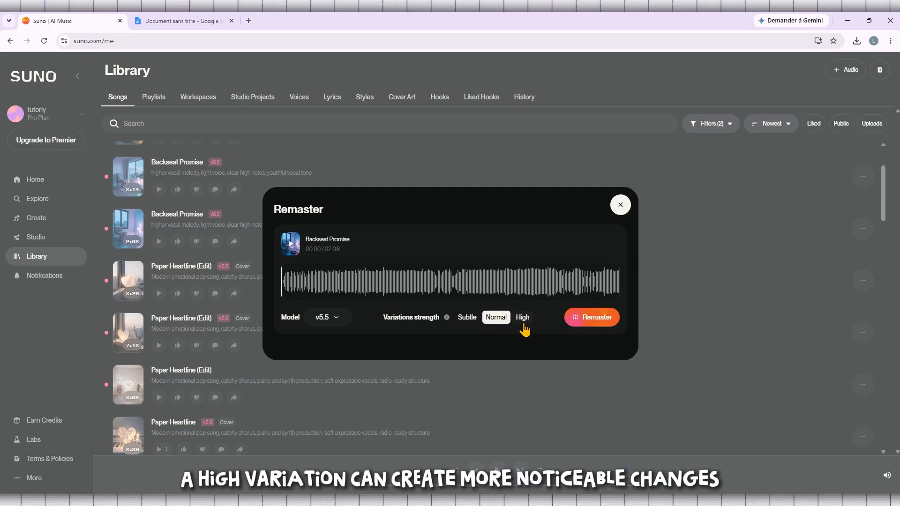
# Switch the variation strength between Subtle, Normal and High to compare them
pyautogui.click(469, 318)
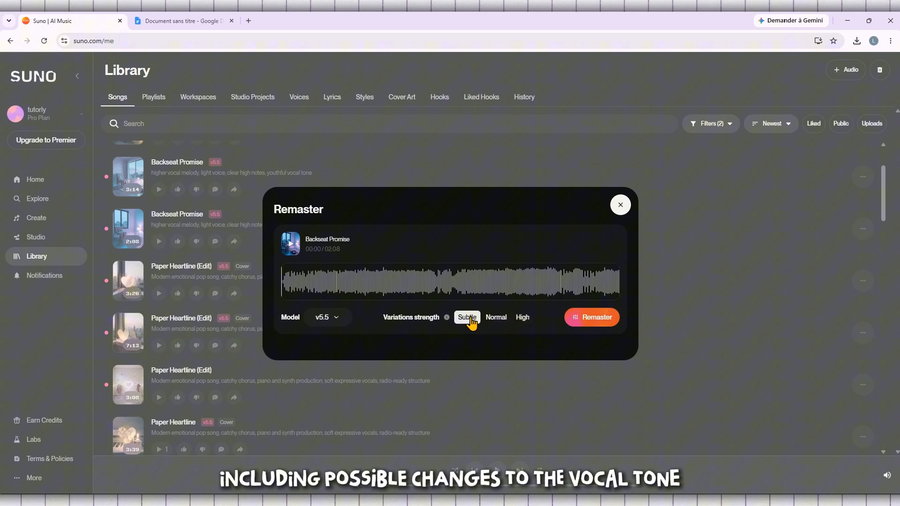
pyautogui.click(496, 318)
pyautogui.click(523, 321)
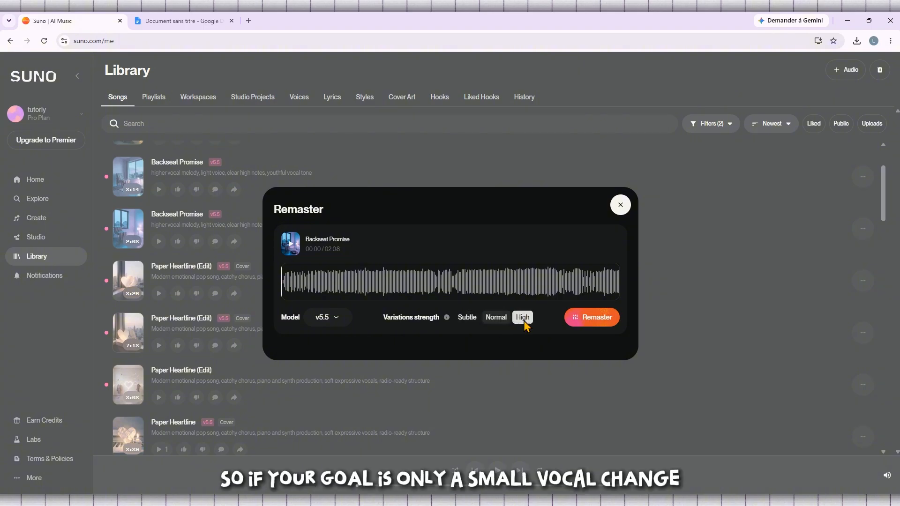
pyautogui.click(470, 323)
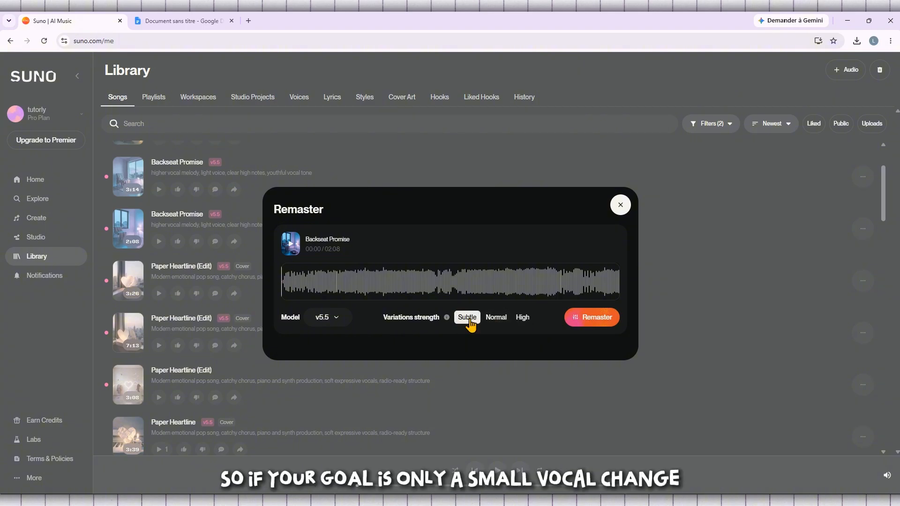
pyautogui.click(496, 318)
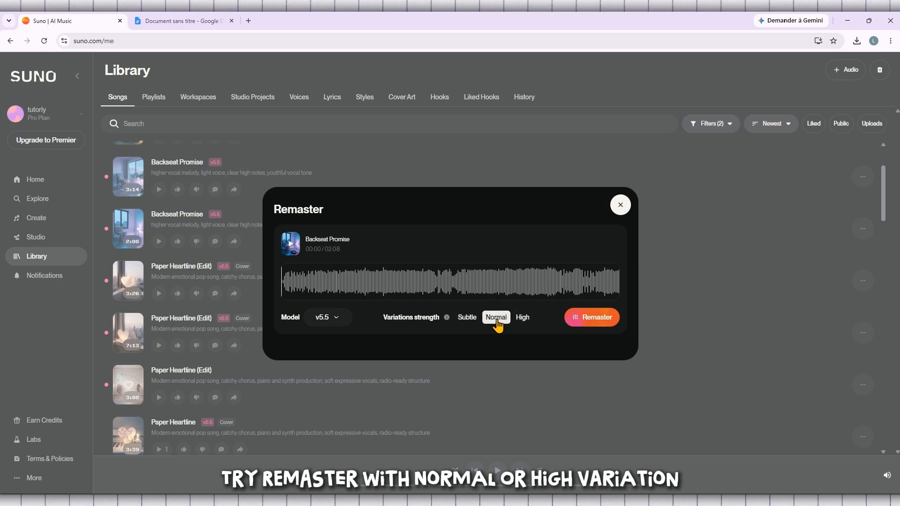
pyautogui.click(469, 323)
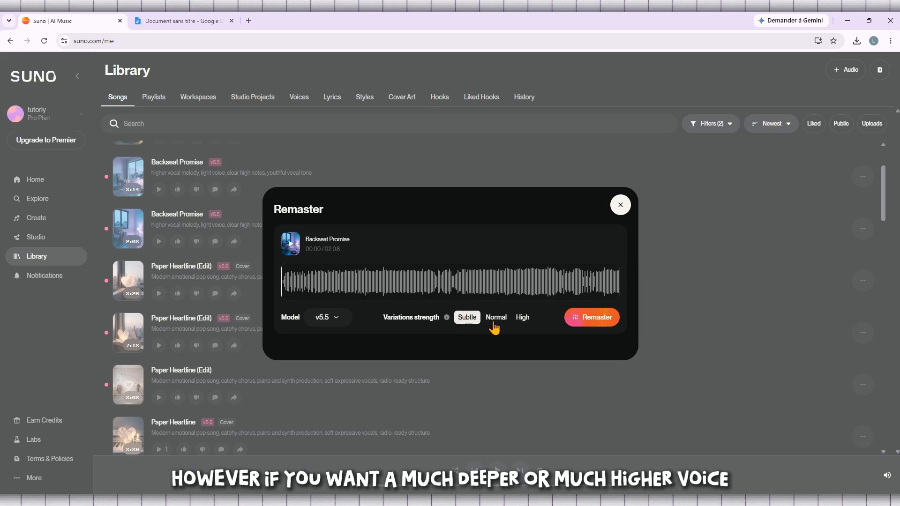
pyautogui.click(519, 323)
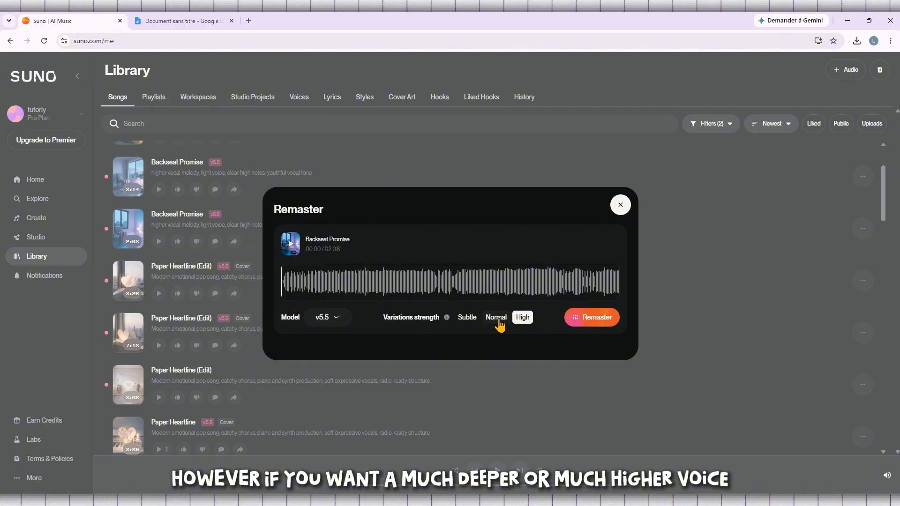
pyautogui.click(499, 323)
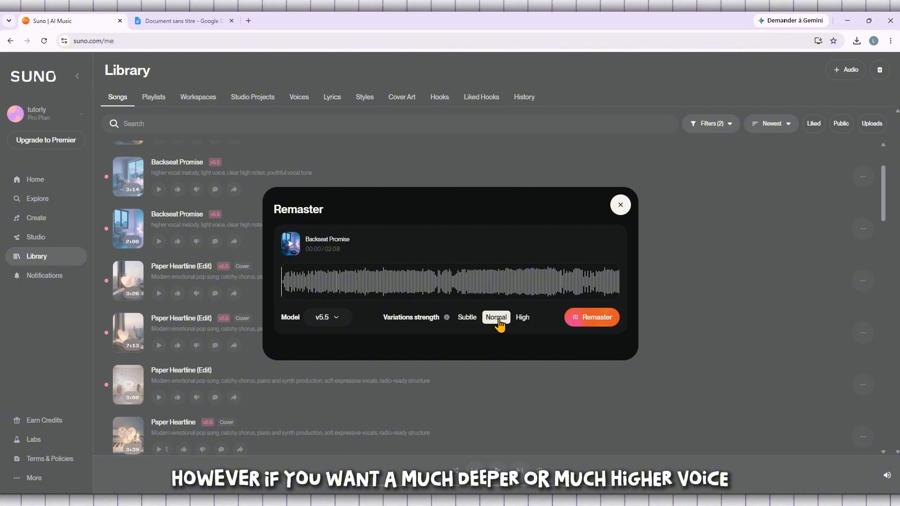
# Check the Model dropdown, try Subtle and High again, then close without remastering
pyautogui.click(336, 318)
pyautogui.click(469, 319)
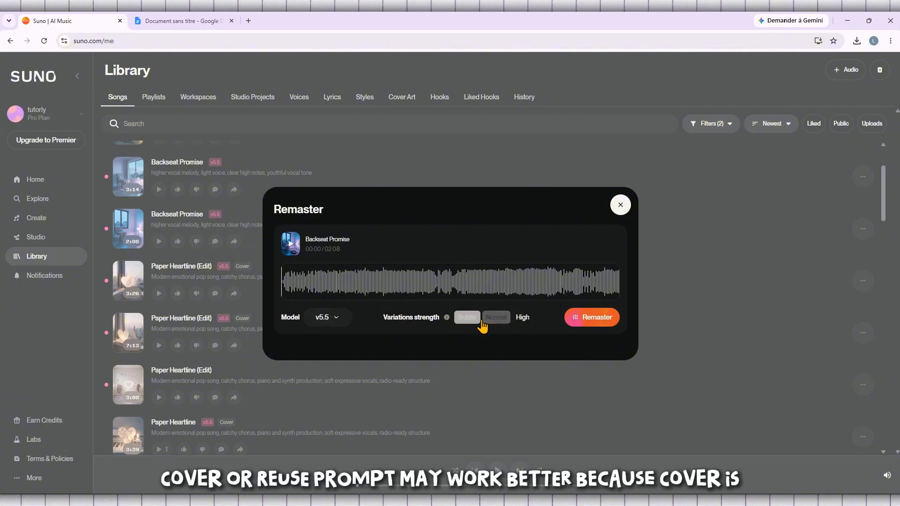
pyautogui.click(523, 321)
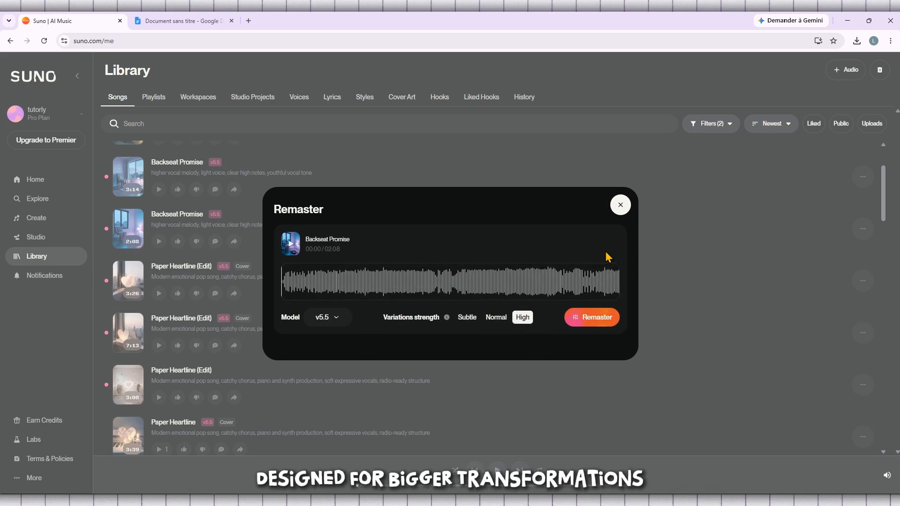
pyautogui.click(621, 206)
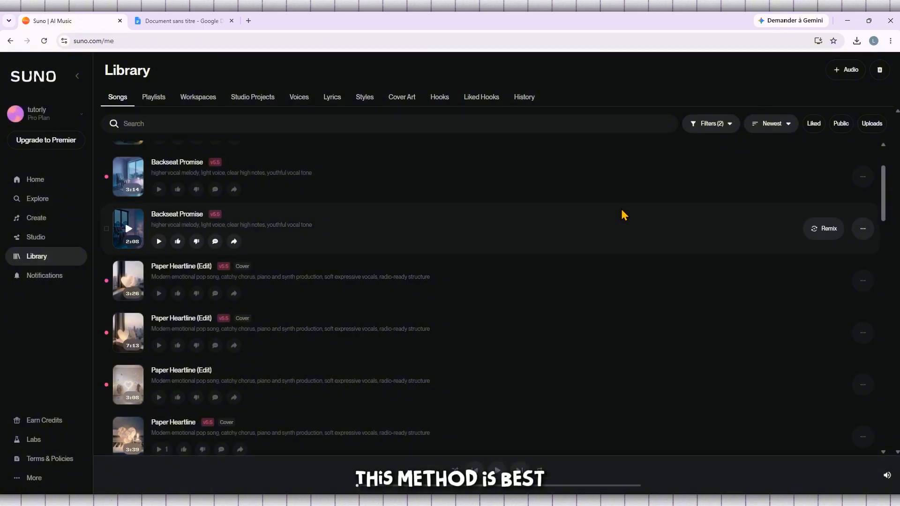
pyautogui.scroll(2, 548, 245)
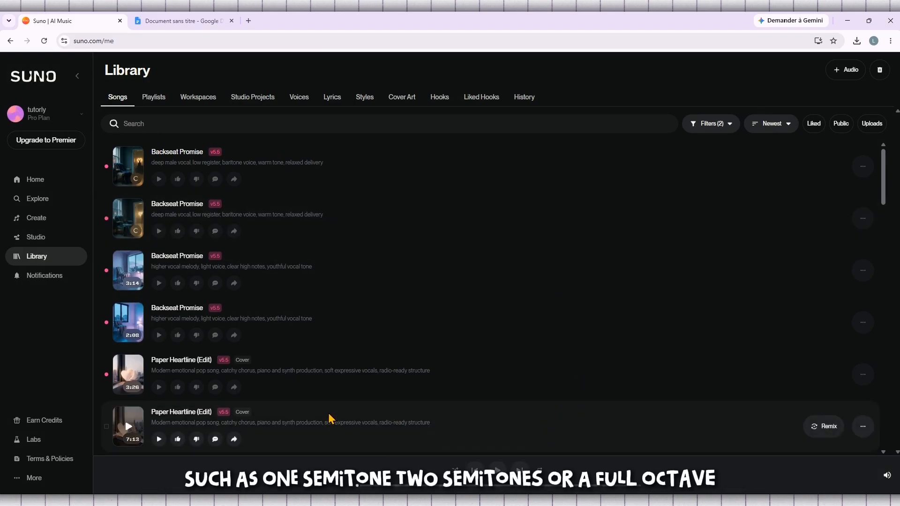
pyautogui.scroll(-1, 331, 418)
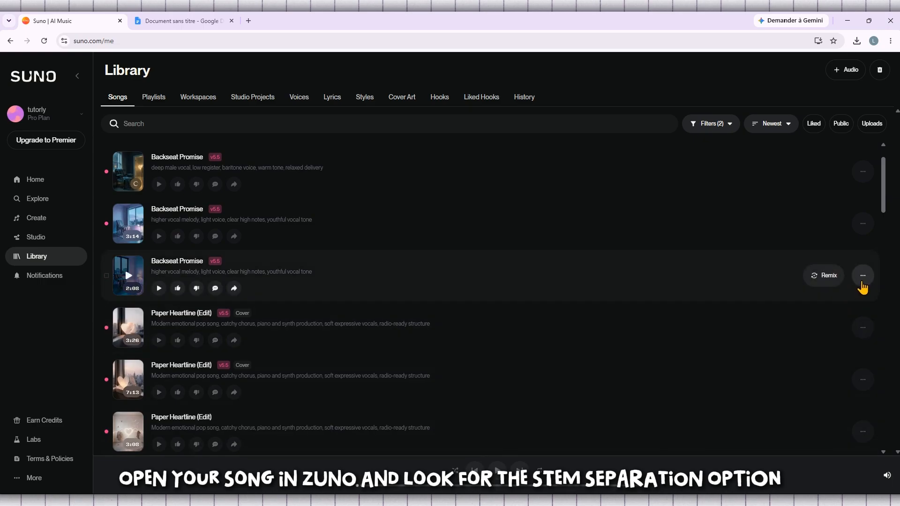
pyautogui.click(863, 277)
pyautogui.moveTo(839, 317)
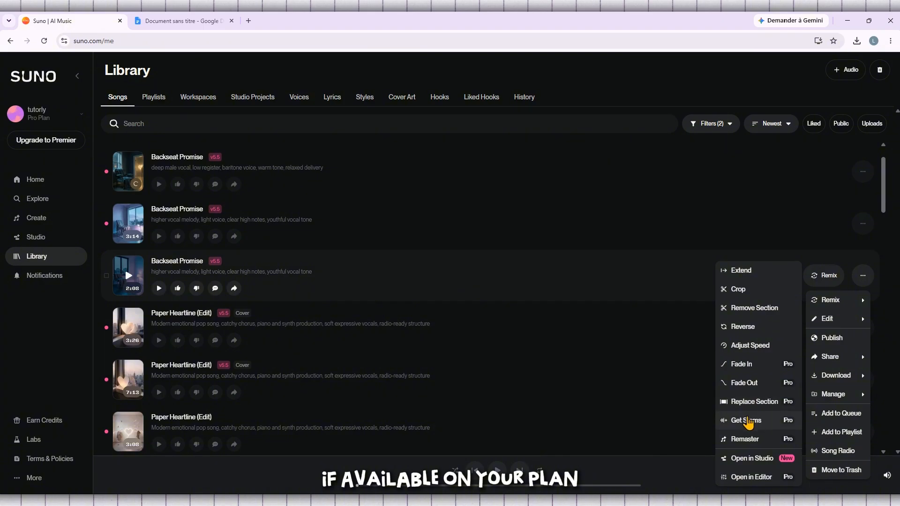
pyautogui.click(748, 420)
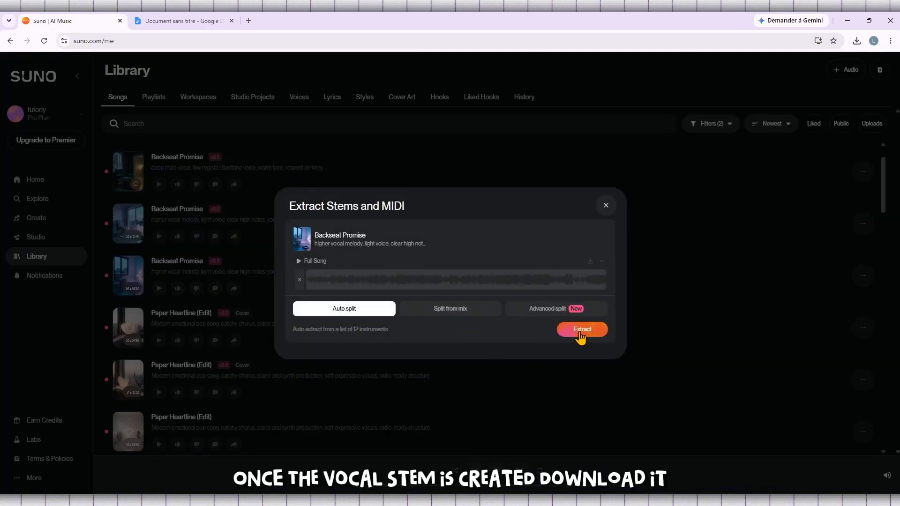
pyautogui.click(597, 501)
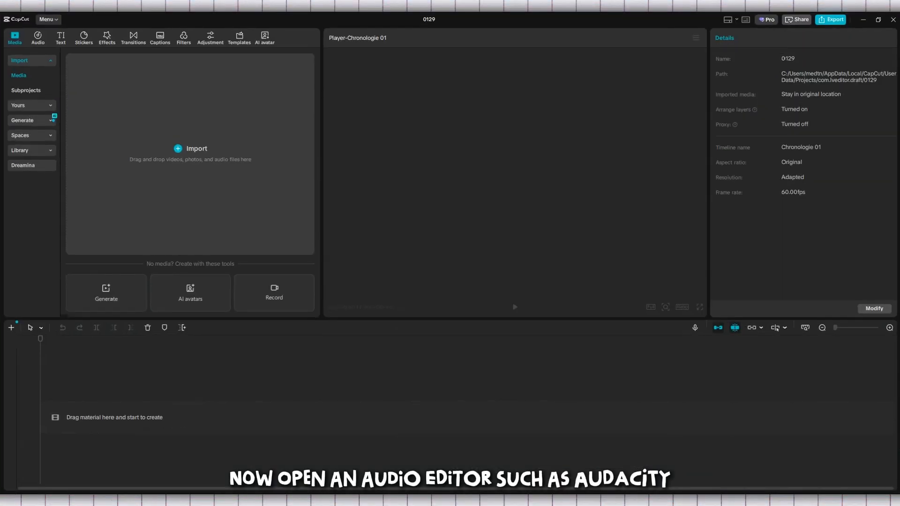
pyautogui.click(864, 19)
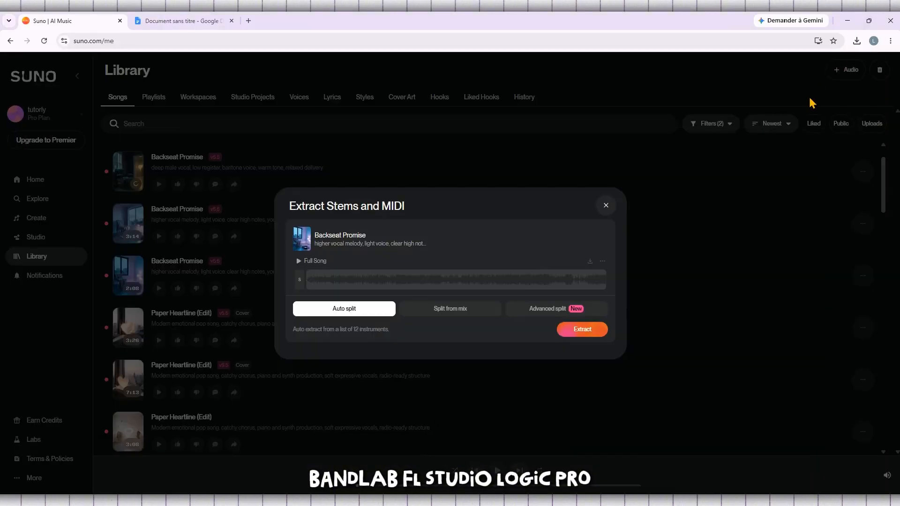
pyautogui.click(606, 205)
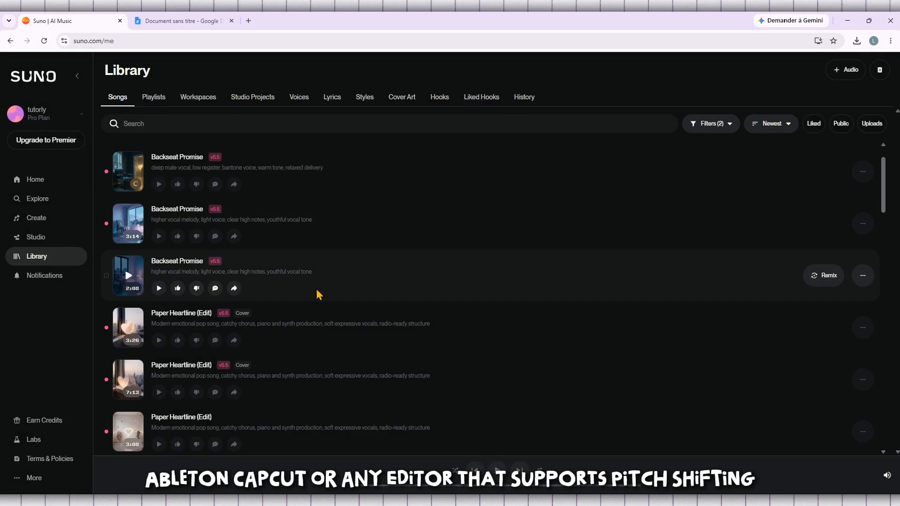
# Download the 2:08 Backseat Promise as MP3 and drag it into CapCut's media panel
pyautogui.click(863, 275)
pyautogui.moveTo(821, 384)
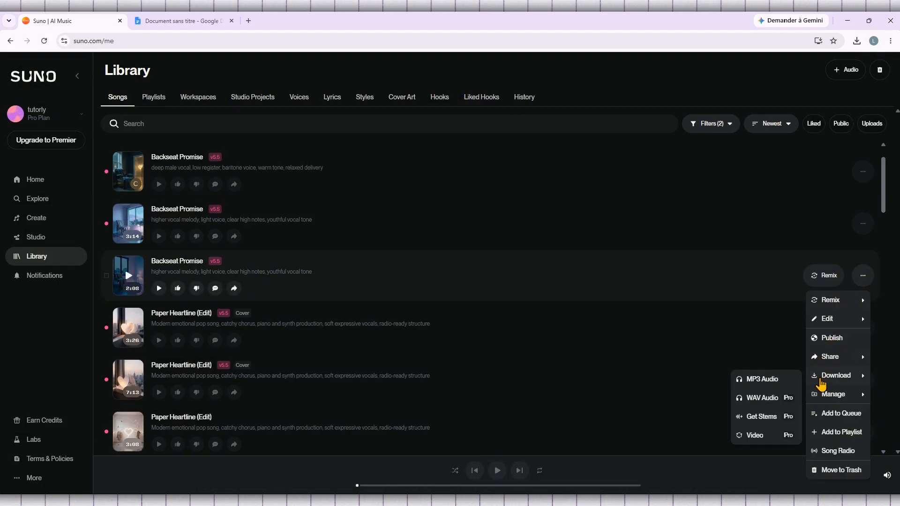
pyautogui.click(788, 381)
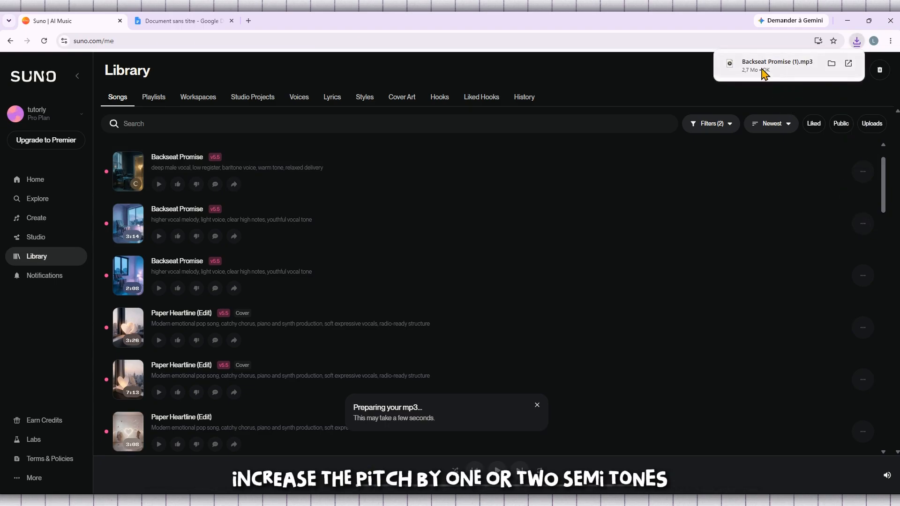
pyautogui.moveTo(765, 73); pyautogui.dragTo(178, 196)
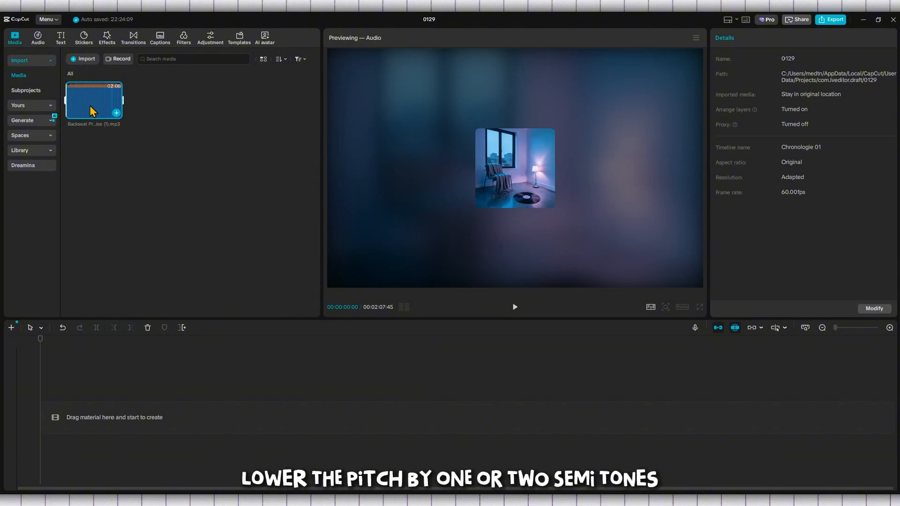
# Place the Backseat Promise mp3 on the timeline and select the clip
pyautogui.moveTo(90, 100); pyautogui.dragTo(42, 415)
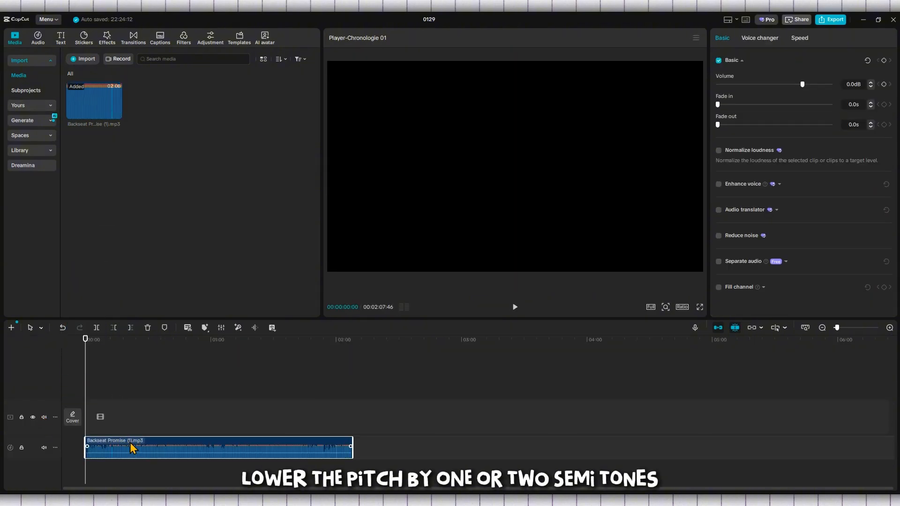
pyautogui.click(130, 417)
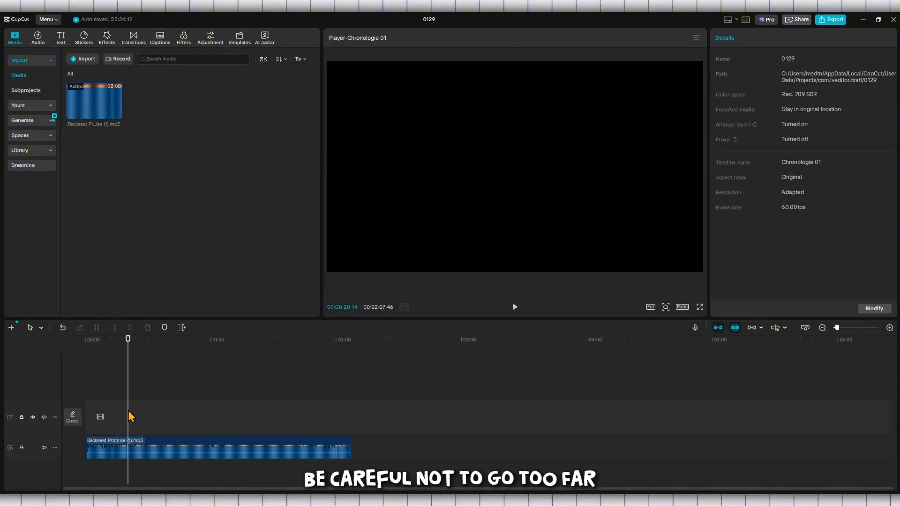
pyautogui.click(164, 452)
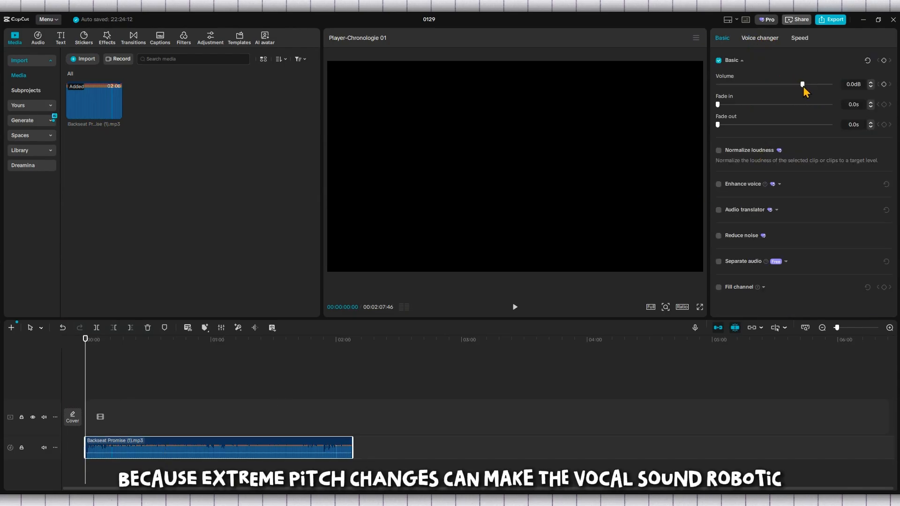
# Nudge the clip's volume up 0.1 dB and back down, and show the voice changer presets
pyautogui.click(870, 83)
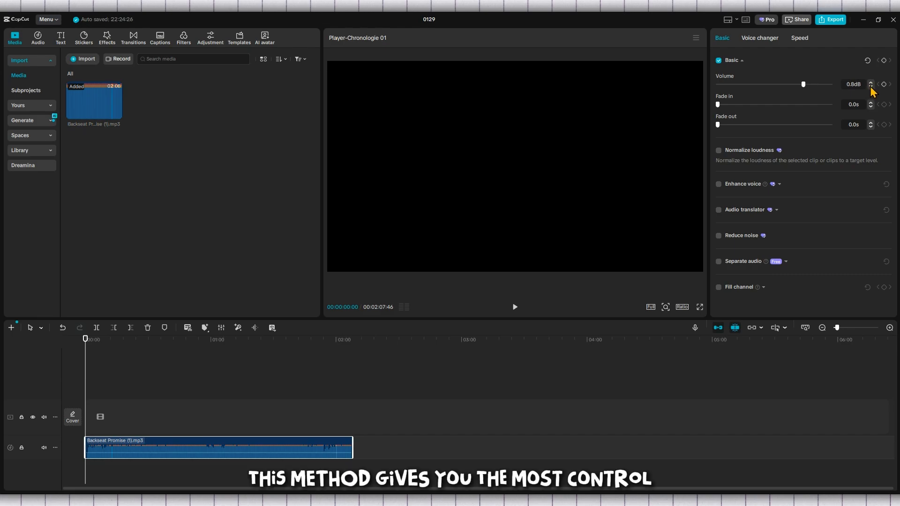
pyautogui.click(870, 87)
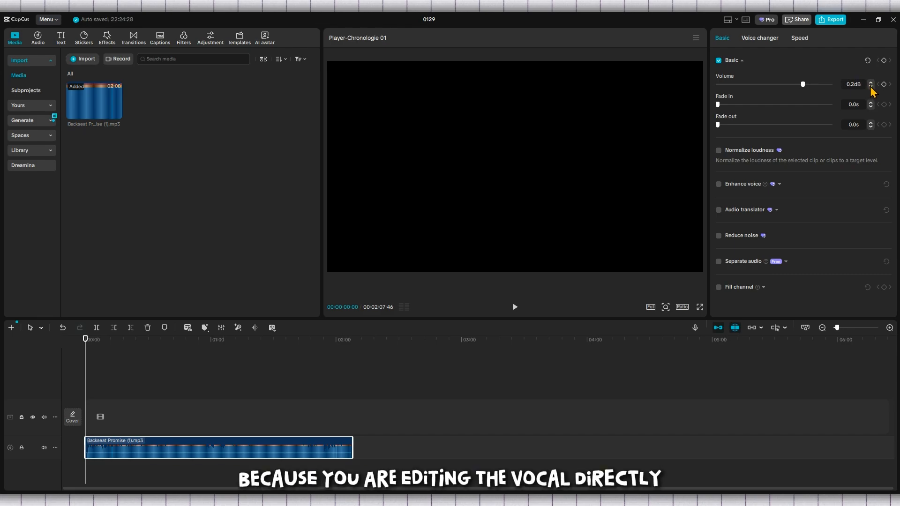
pyautogui.click(768, 38)
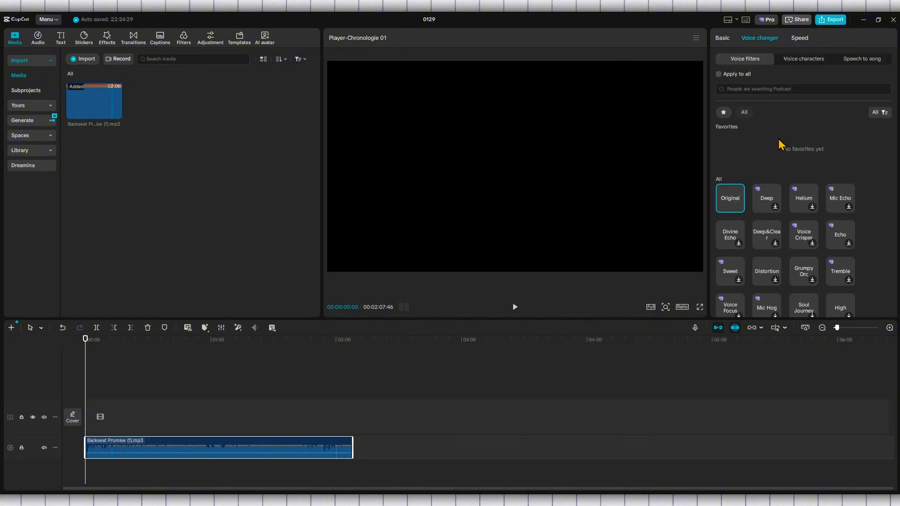
# Browse the Voice filters grid, Speech to song and Voice characters, then return to Basic settings
pyautogui.scroll(-1, 780, 144)
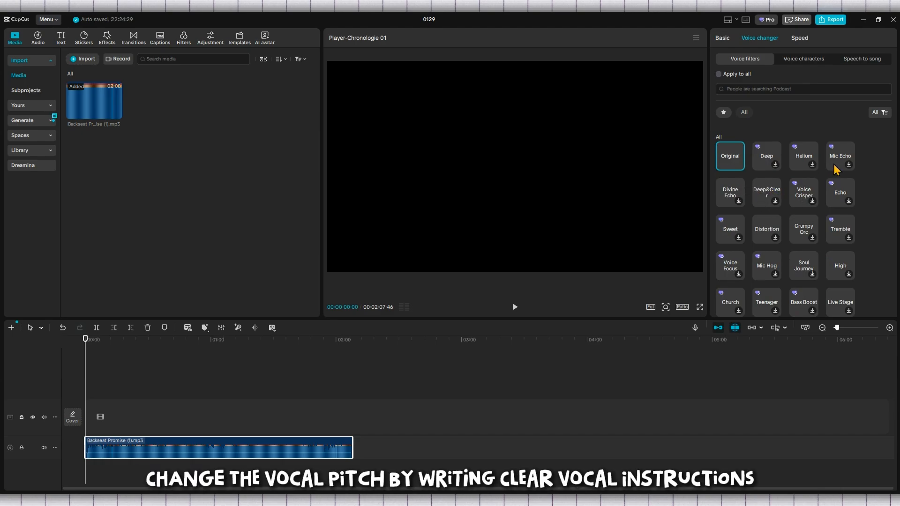
pyautogui.scroll(-1, 839, 199)
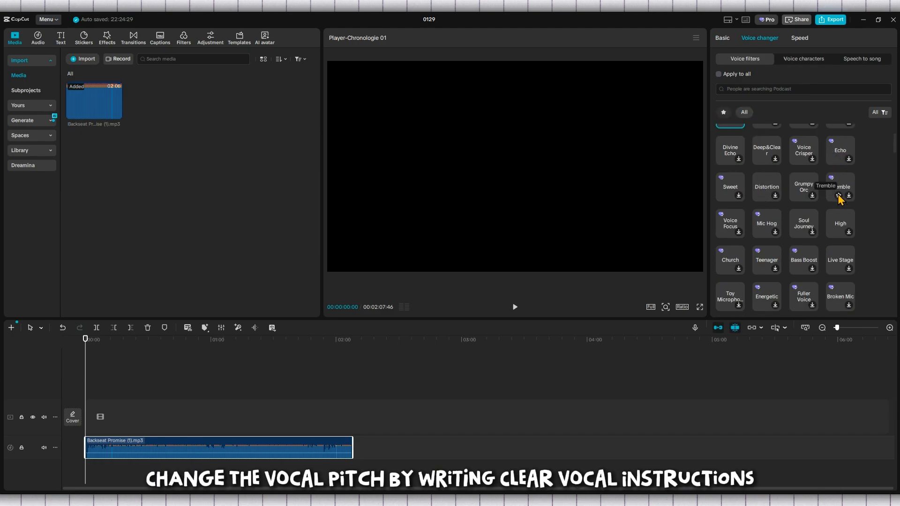
pyautogui.scroll(-2, 839, 199)
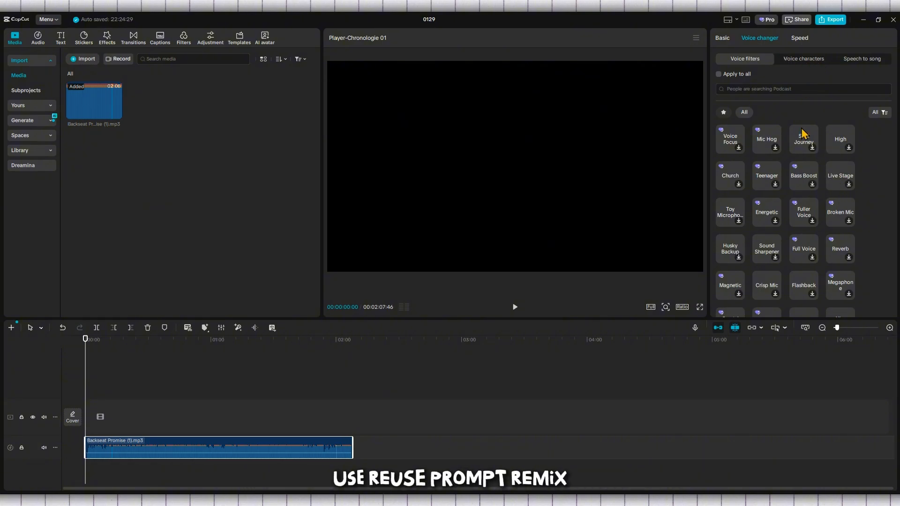
pyautogui.scroll(-1, 803, 181)
pyautogui.click(862, 62)
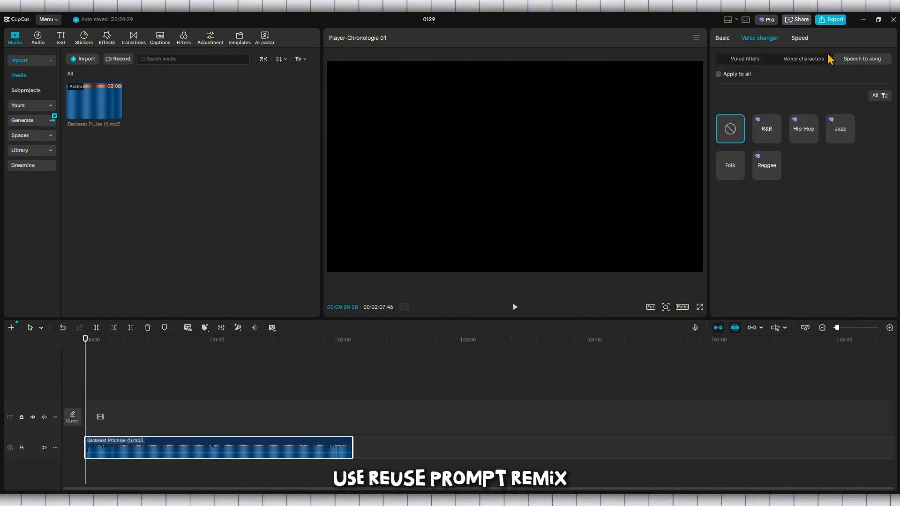
pyautogui.click(805, 62)
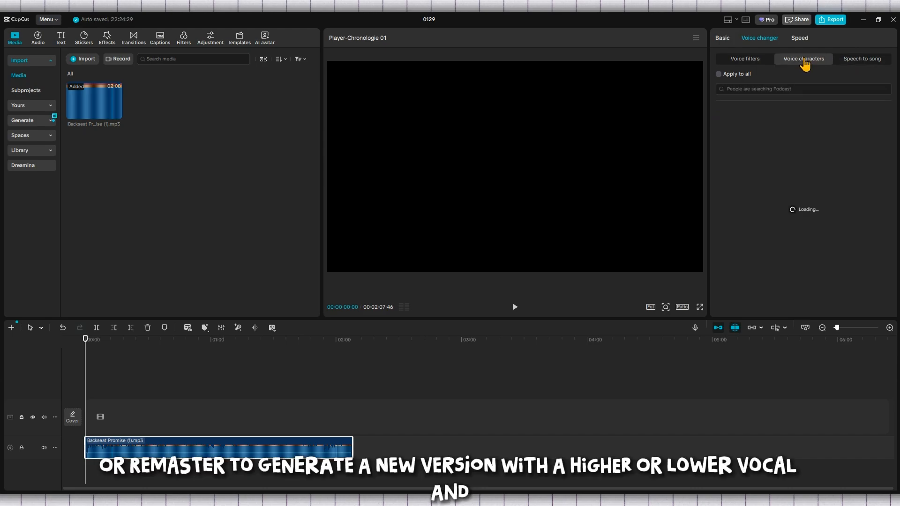
pyautogui.click(756, 61)
pyautogui.click(722, 38)
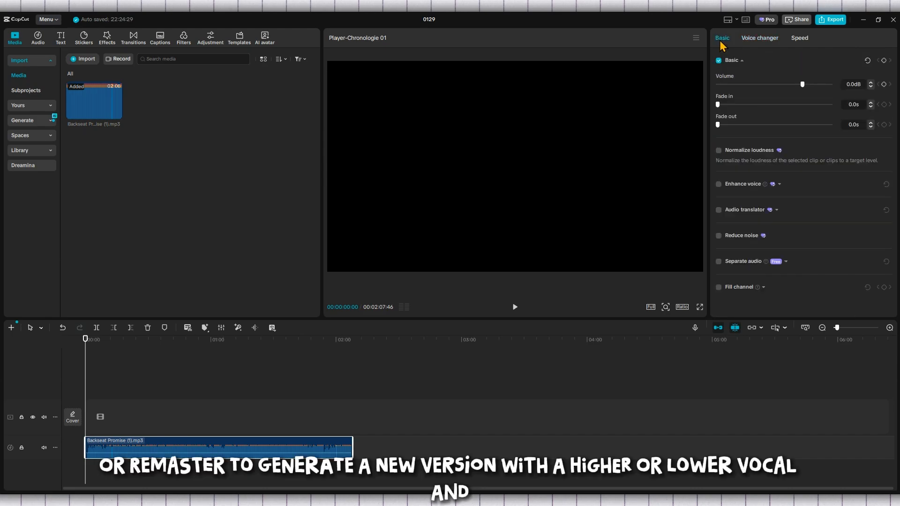
# Step the clip's volume down twice and up once, aiming for about -0.7 dB
pyautogui.click(870, 87)
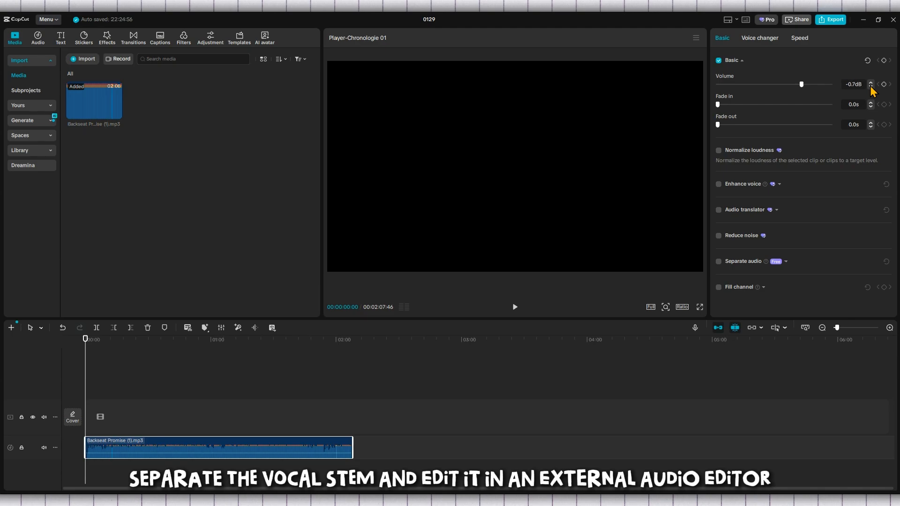
pyautogui.click(871, 87)
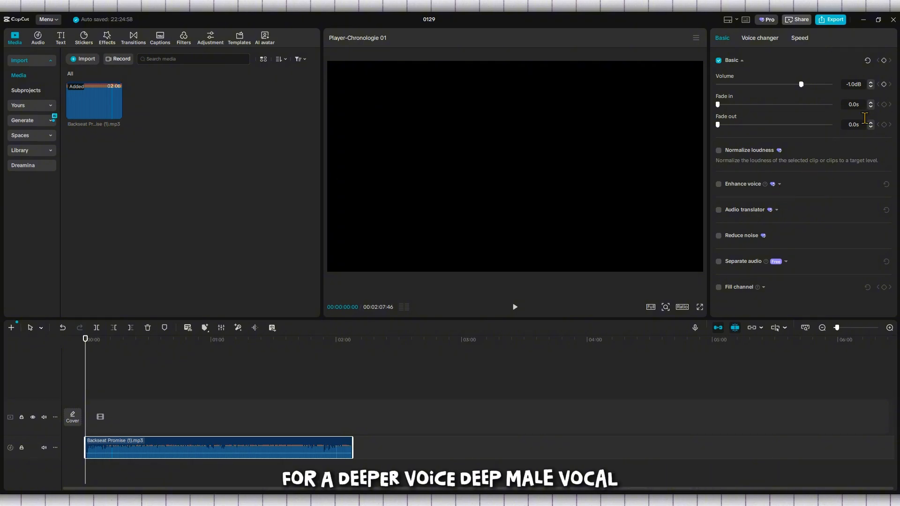
pyautogui.click(872, 83)
pyautogui.click(871, 83)
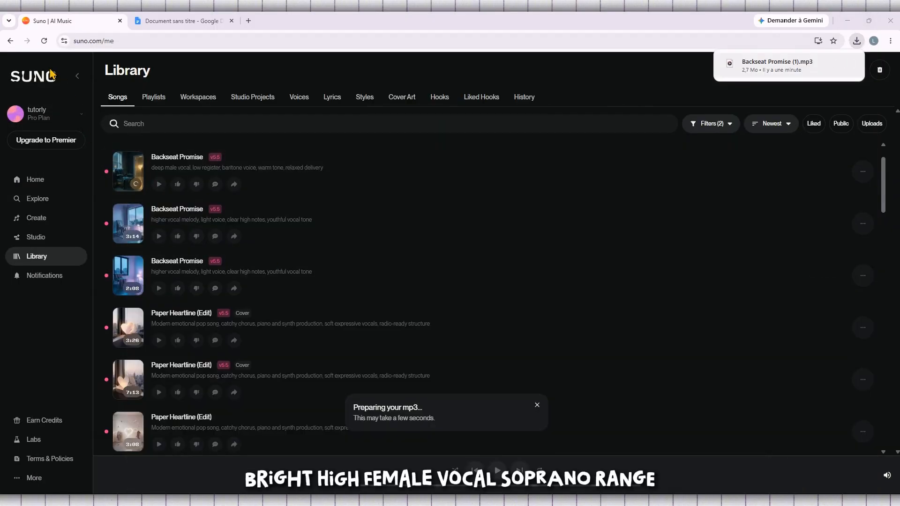
# Return to the Suno home page and open the Library
pyautogui.click(52, 74)
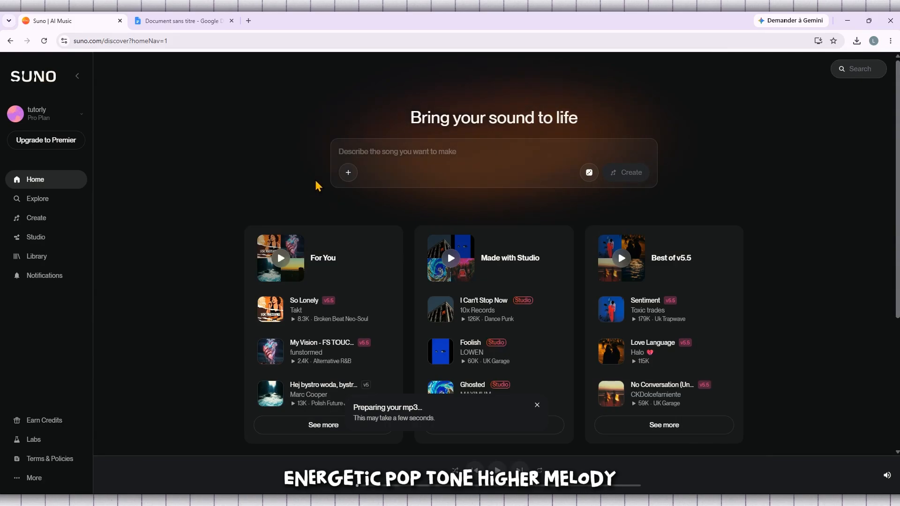
pyautogui.scroll(-2, 317, 185)
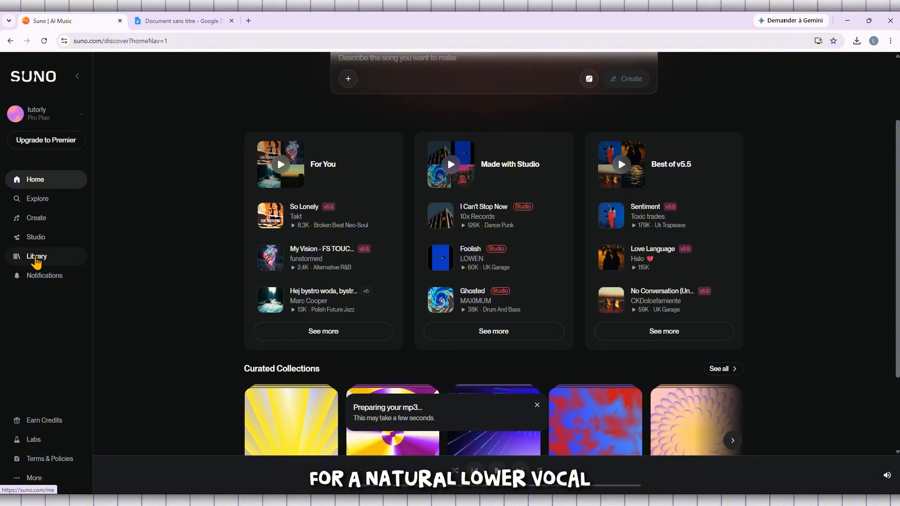
pyautogui.click(37, 258)
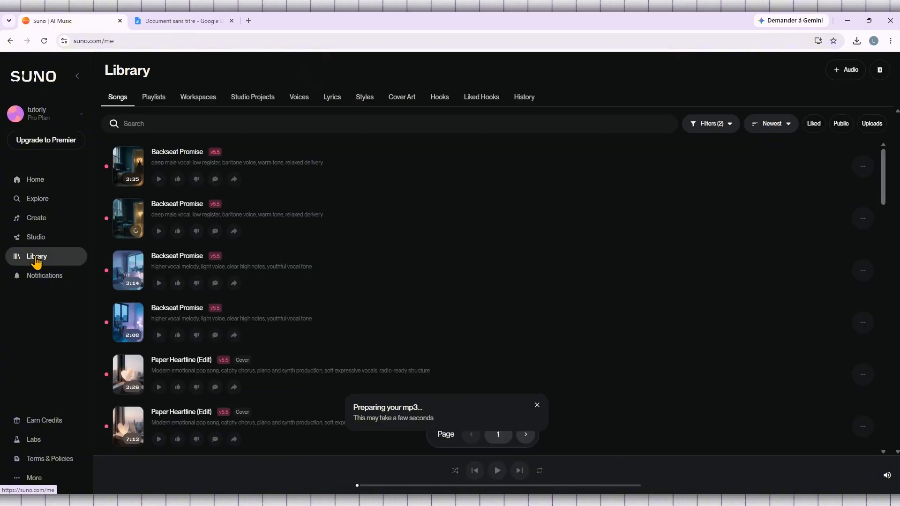
# Start a Cover of the higher-vocal Backseat Promise with Overwrite styles, then switch to Google Docs
pyautogui.click(863, 271)
pyautogui.moveTo(850, 298)
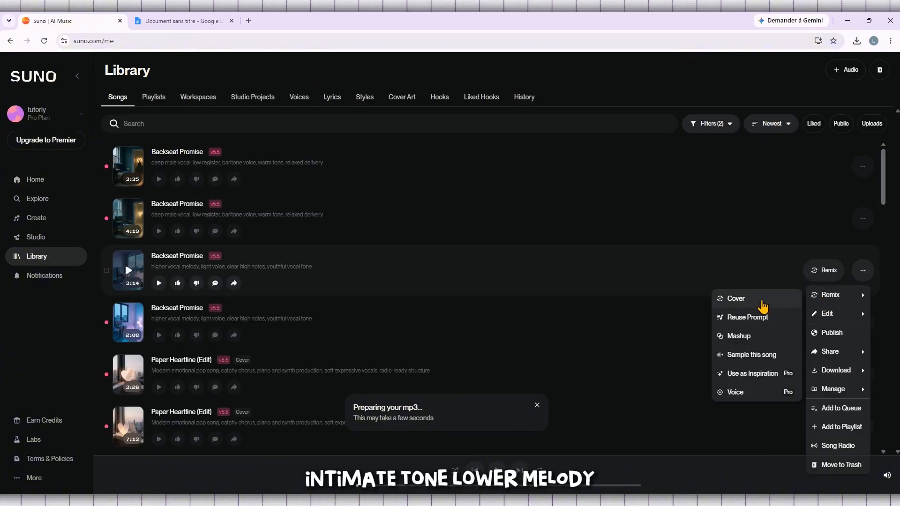
pyautogui.click(751, 302)
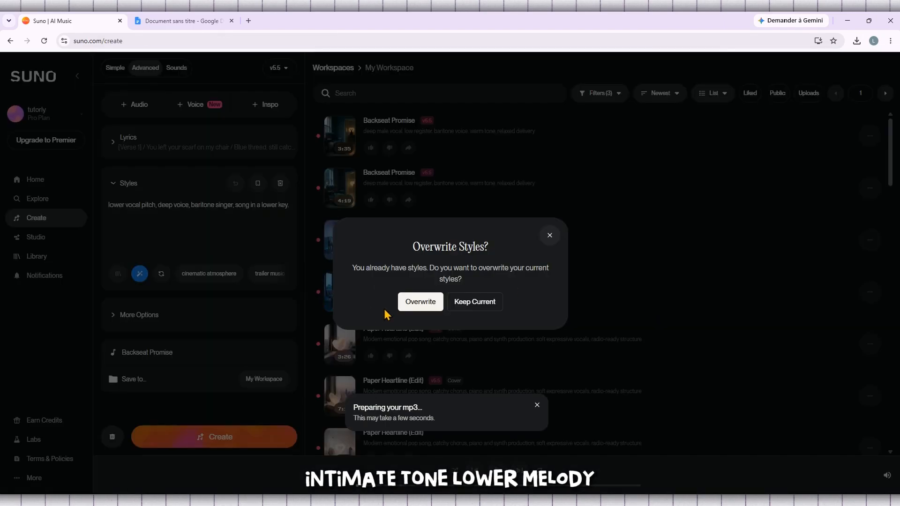
pyautogui.click(425, 306)
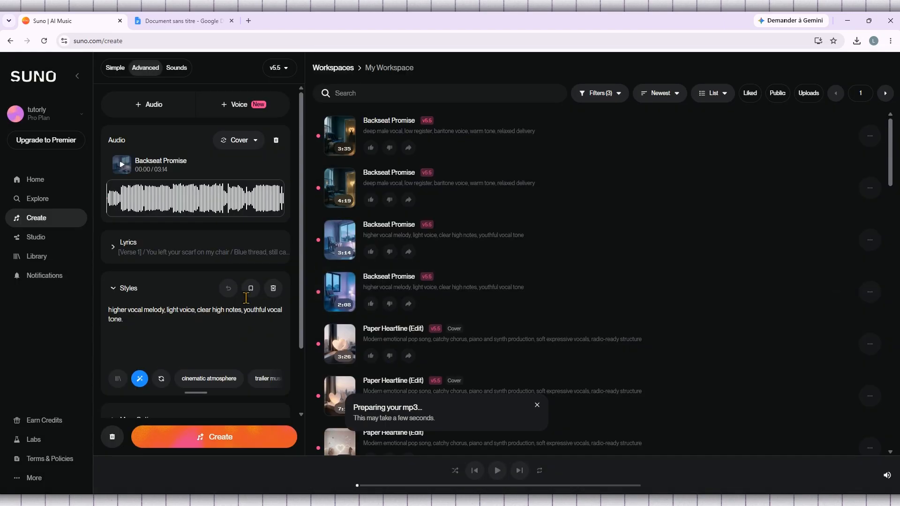
pyautogui.click(183, 21)
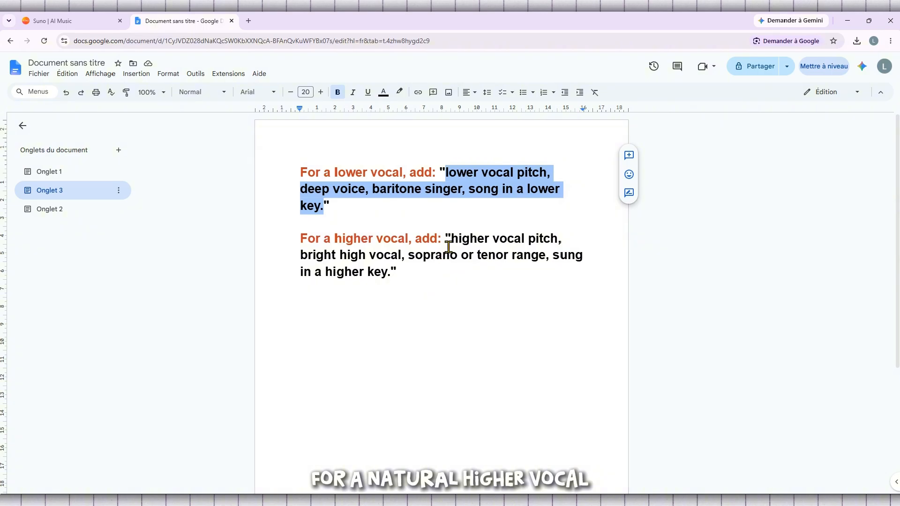
# Copy the higher-voice prompt from the Onglet 2 tab and switch back to Suno
pyautogui.moveTo(452, 239); pyautogui.dragTo(393, 269)
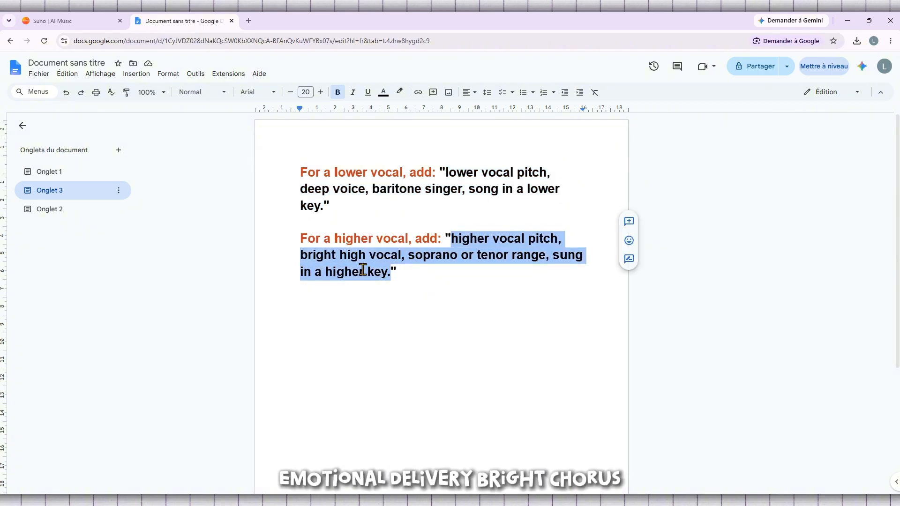
pyautogui.click(48, 211)
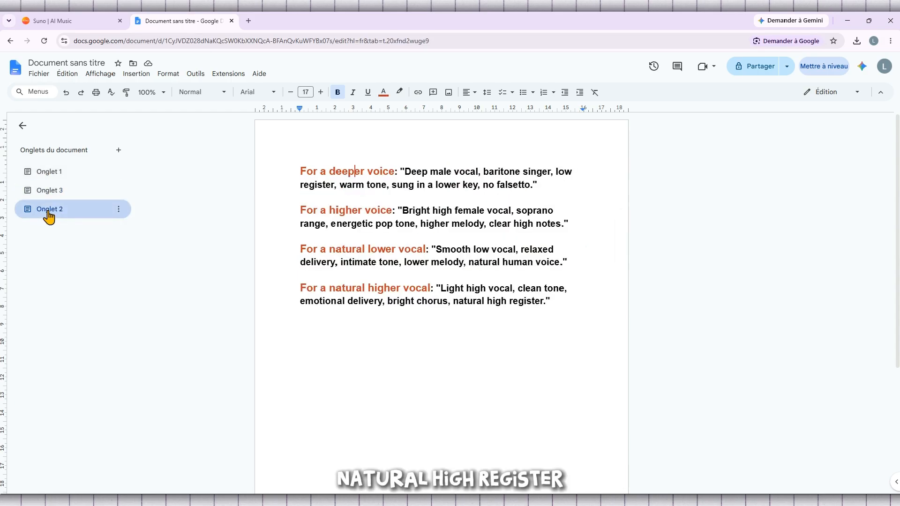
pyautogui.moveTo(403, 211); pyautogui.dragTo(567, 227)
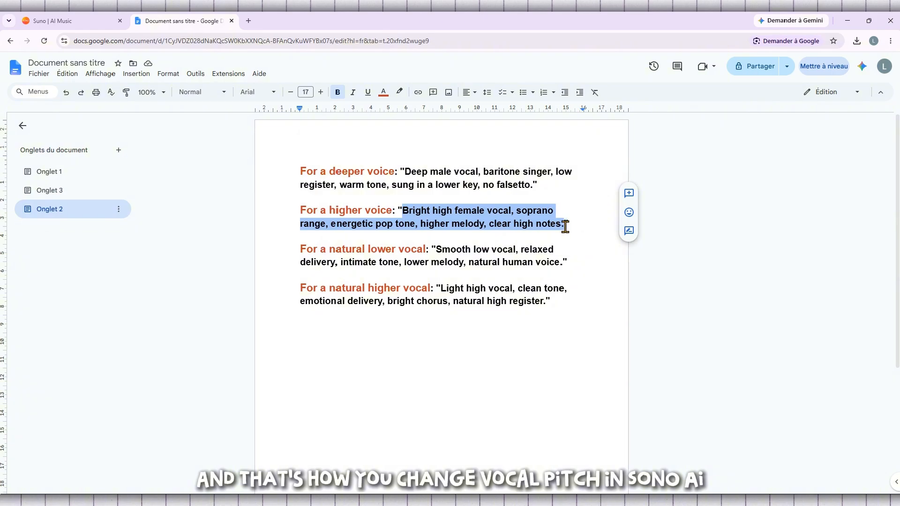
pyautogui.rightClick(565, 227)
pyautogui.click(593, 249)
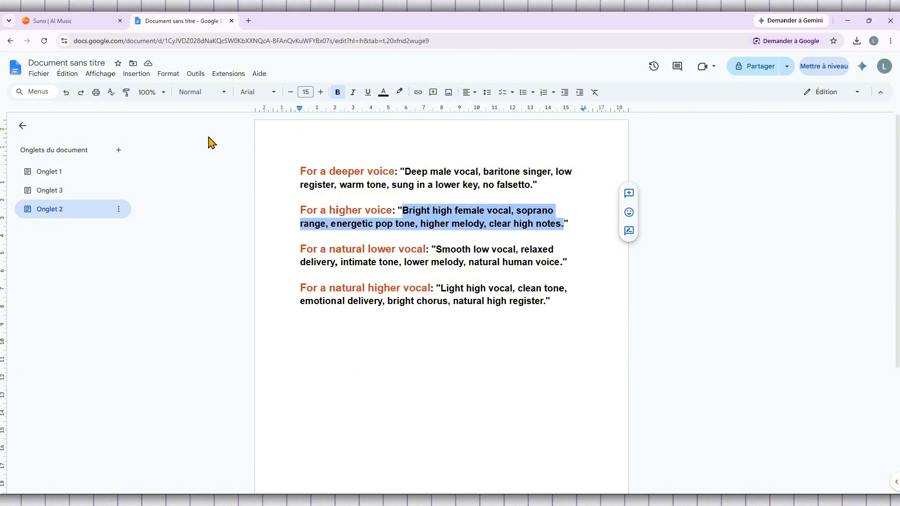
pyautogui.click(84, 24)
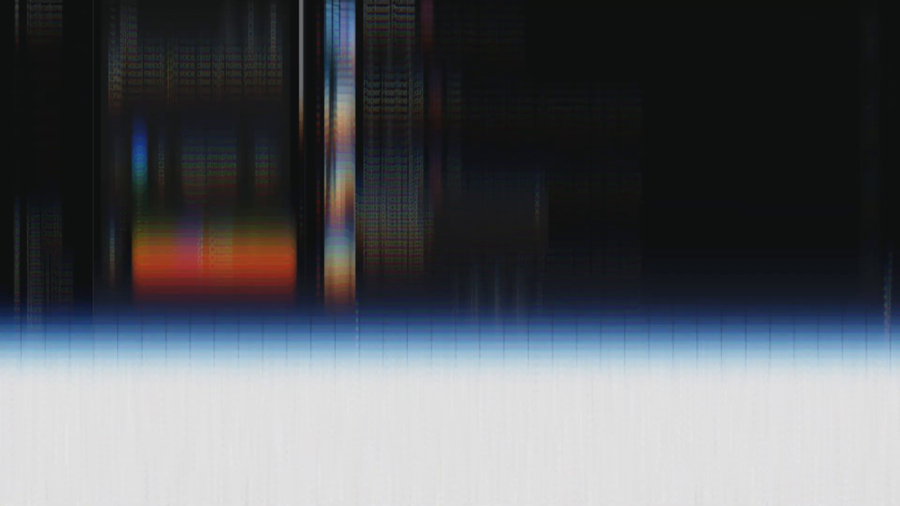